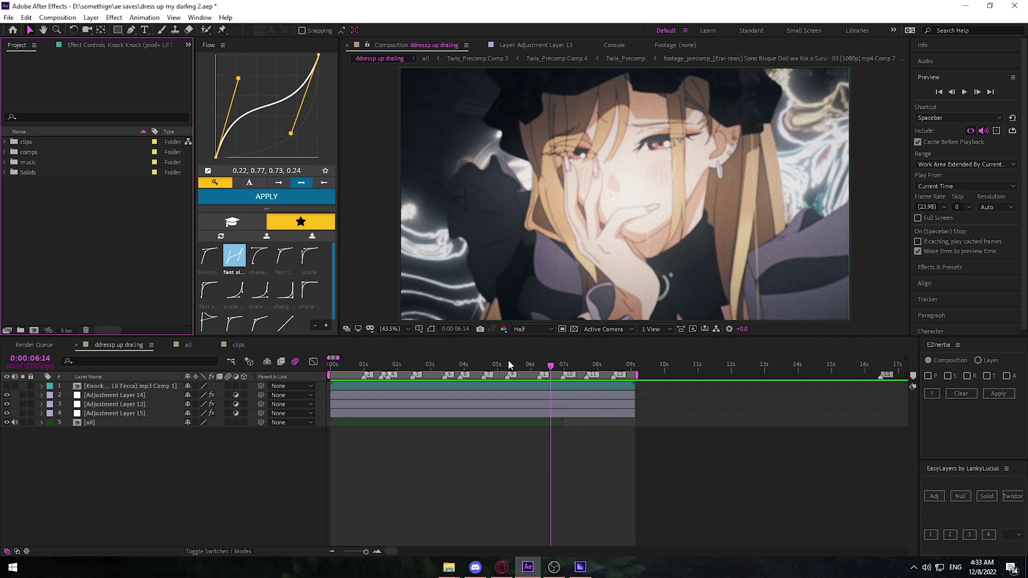
- Preview the comp from 0:00:01:14, then shift the work area about one second later to end near 10 s
left_click(383, 366)
key("space")
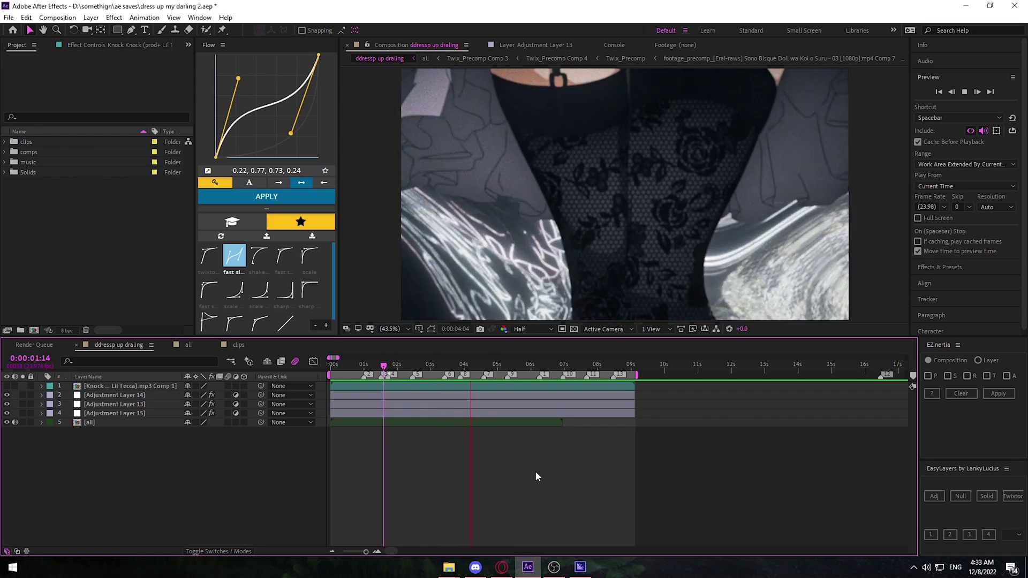
mouse_move(526, 369)
left_mouse_down()
mouse_move(543, 368)
mouse_move(530, 368)
left_mouse_up()
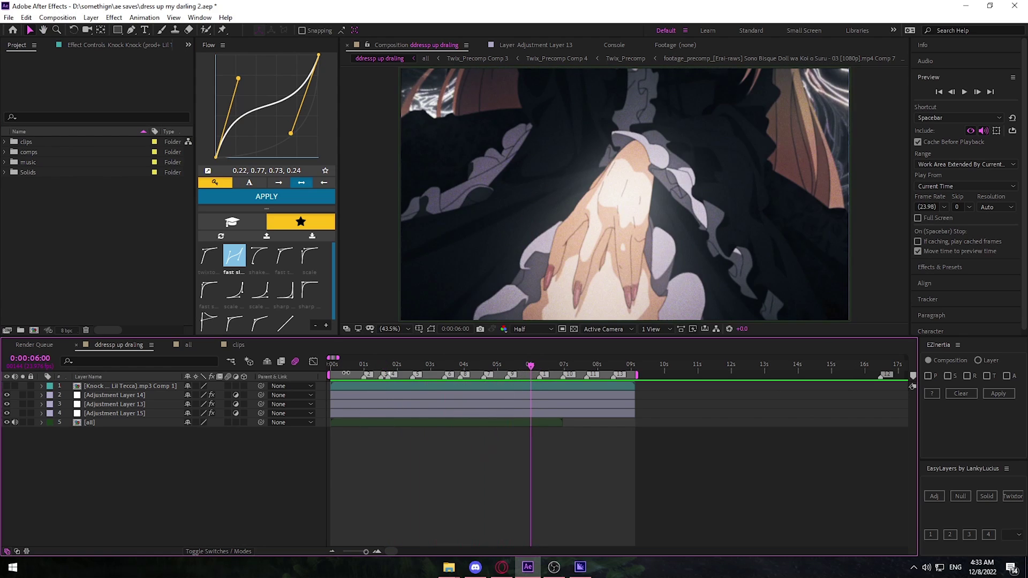
mouse_move(343, 374)
left_mouse_down()
mouse_move(388, 374)
mouse_move(354, 384)
left_mouse_up()
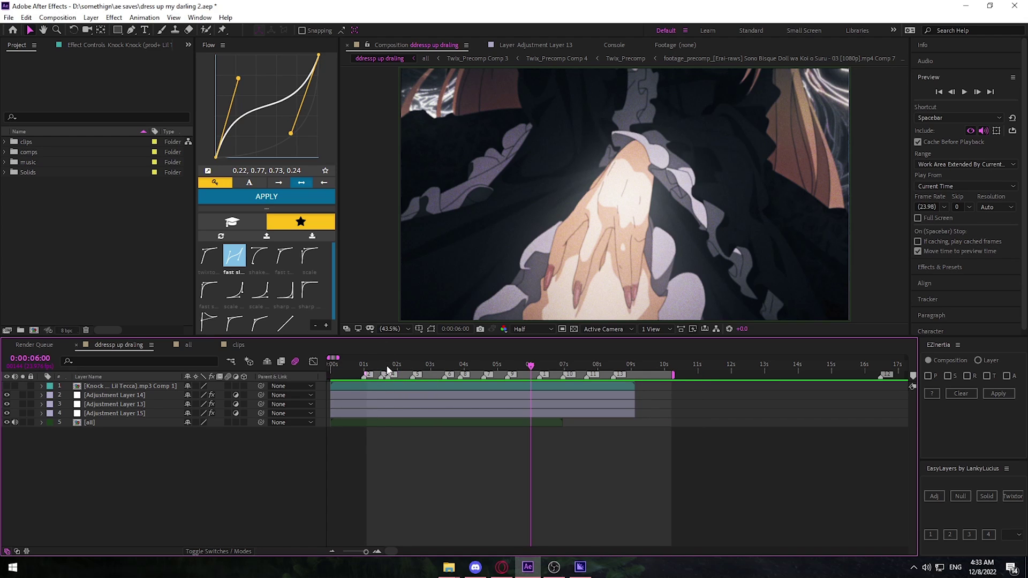
key("Home")
- End the work area at the top audio layer's out point, 0:00:09:02, then deselect the layer
left_click(333, 387)
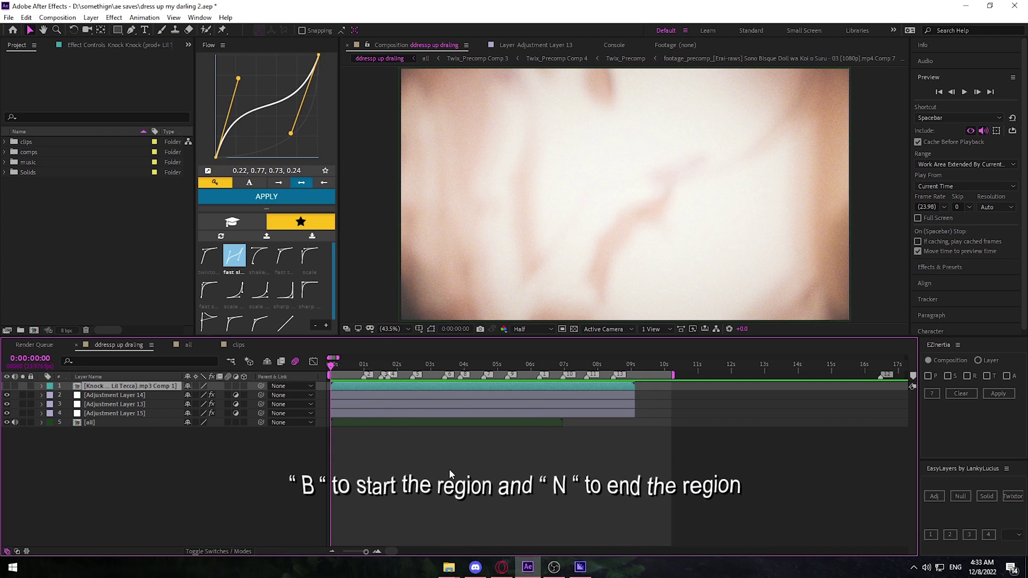
key("o")
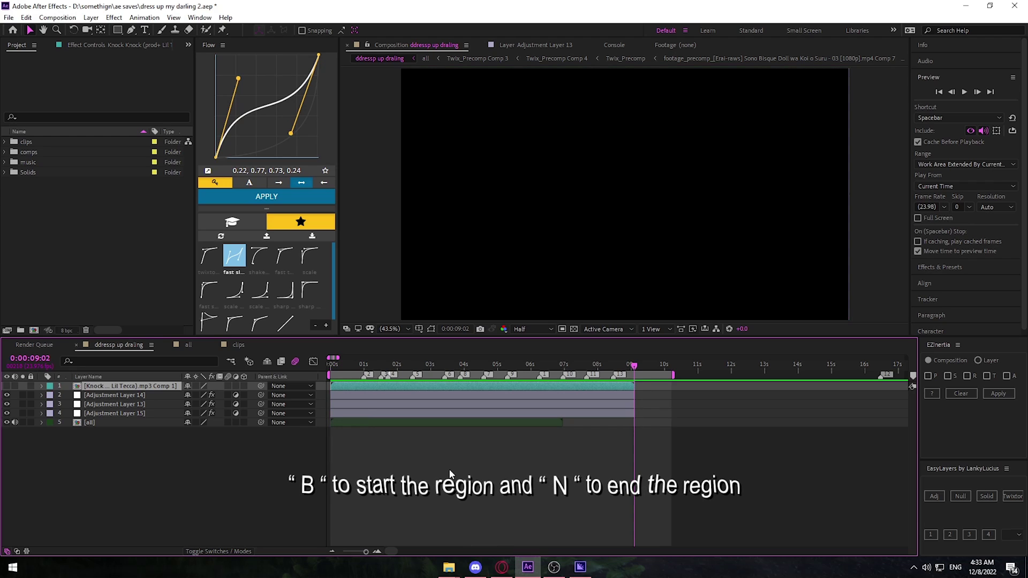
key("n")
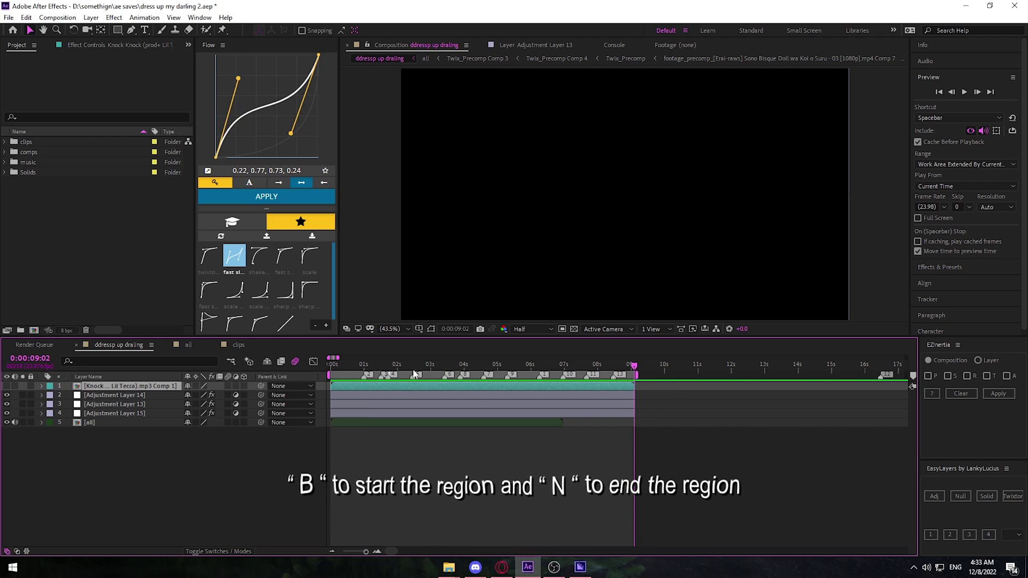
left_click(387, 367)
left_click(451, 456)
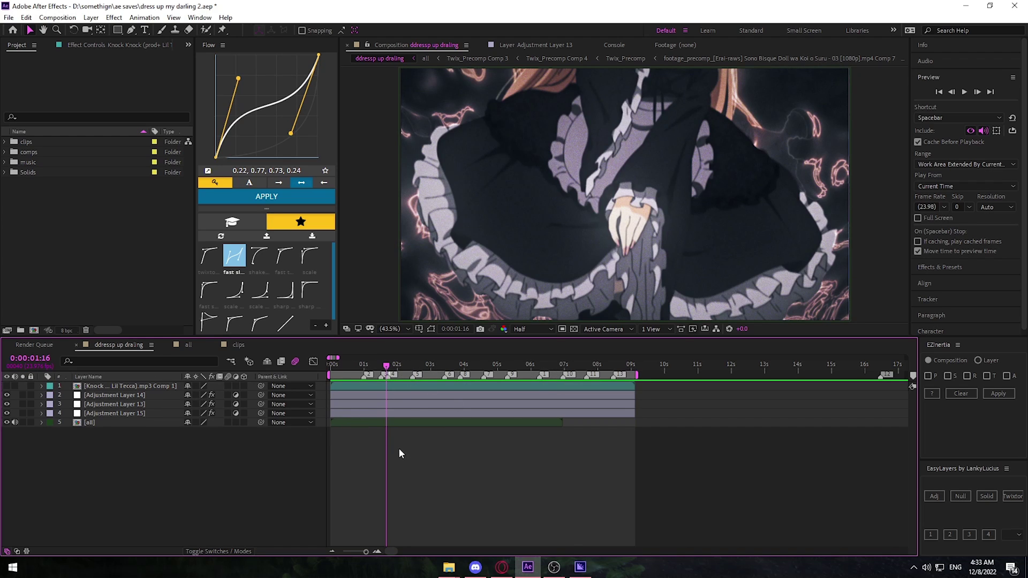
- Add the ddressp up draling comp to the Render Queue and send it to Media Encoder's queue
key("ctrl+m")
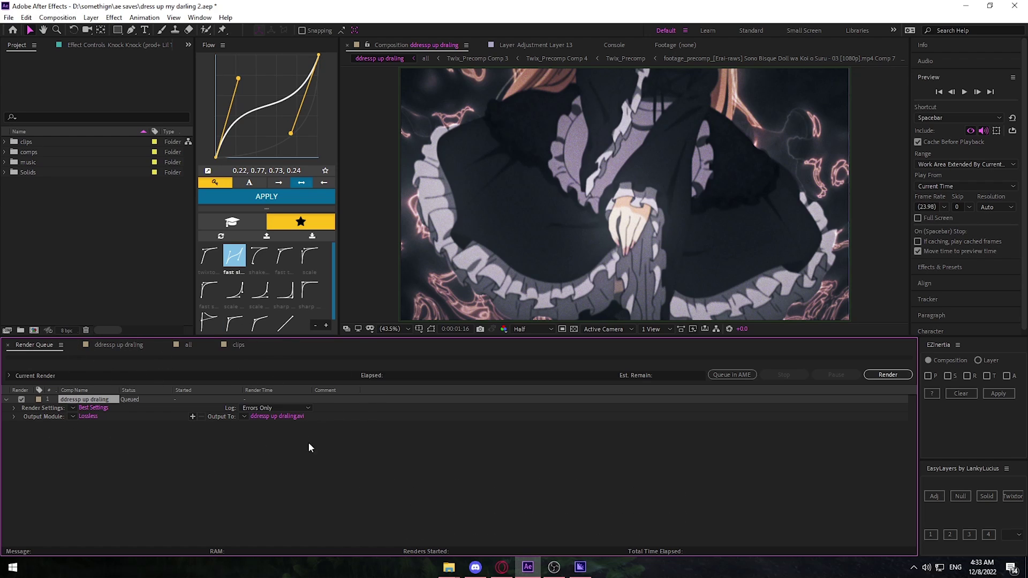
left_click(729, 375)
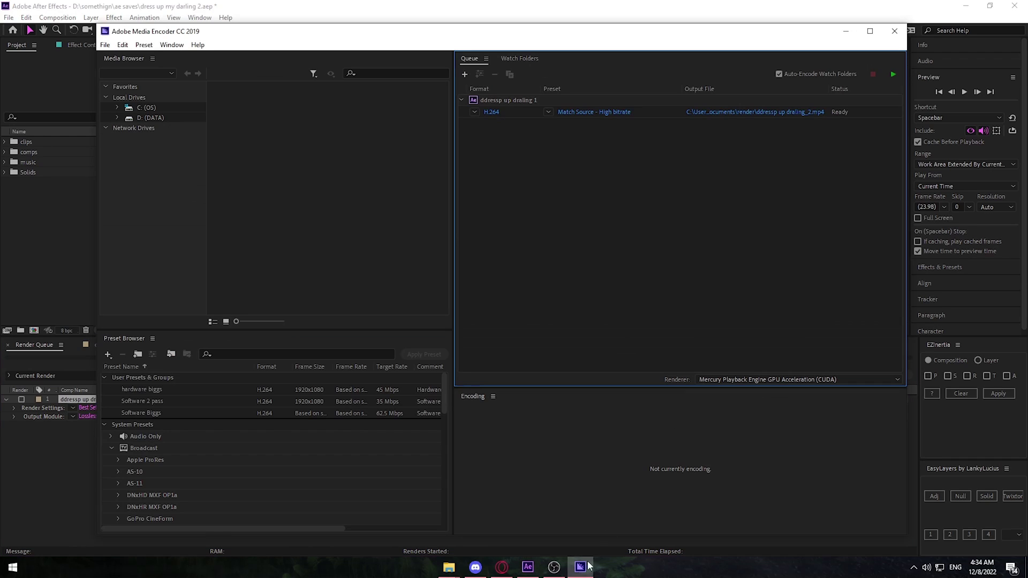
- Keep H.264 as the queued comp's format and open its Export Settings
left_click_drag(459, 34, 442, 31)
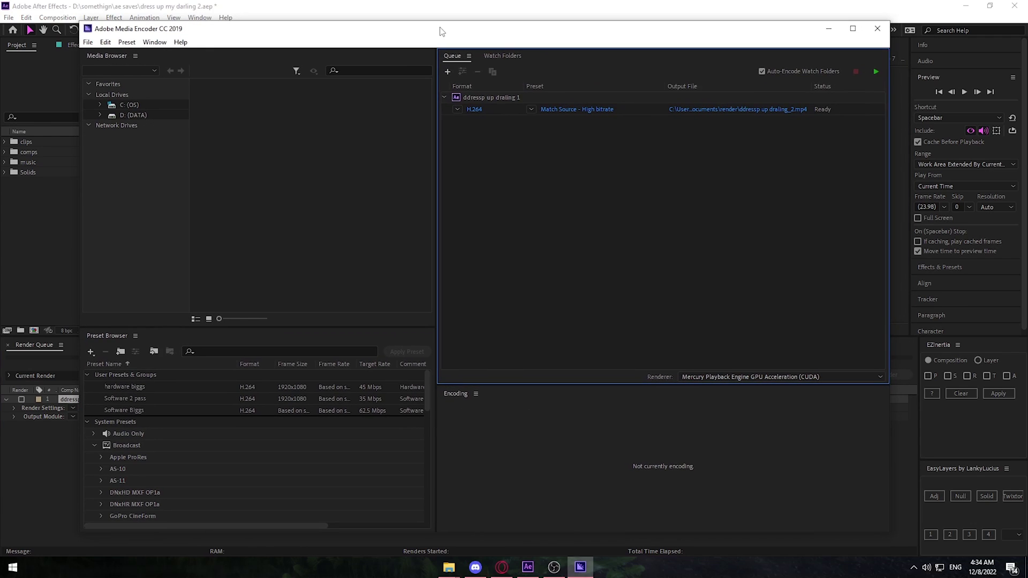
left_click(48, 242)
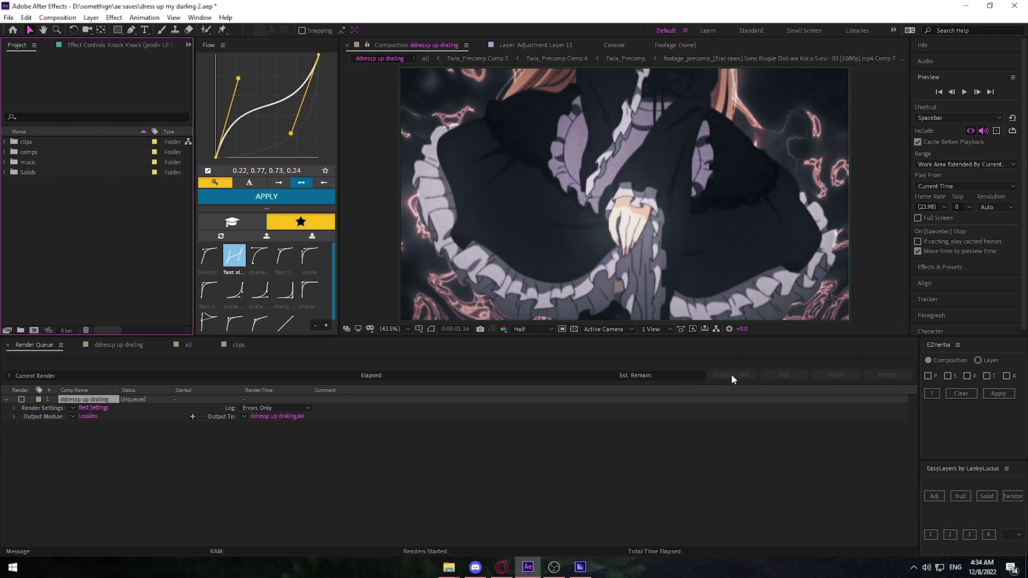
left_click(579, 567)
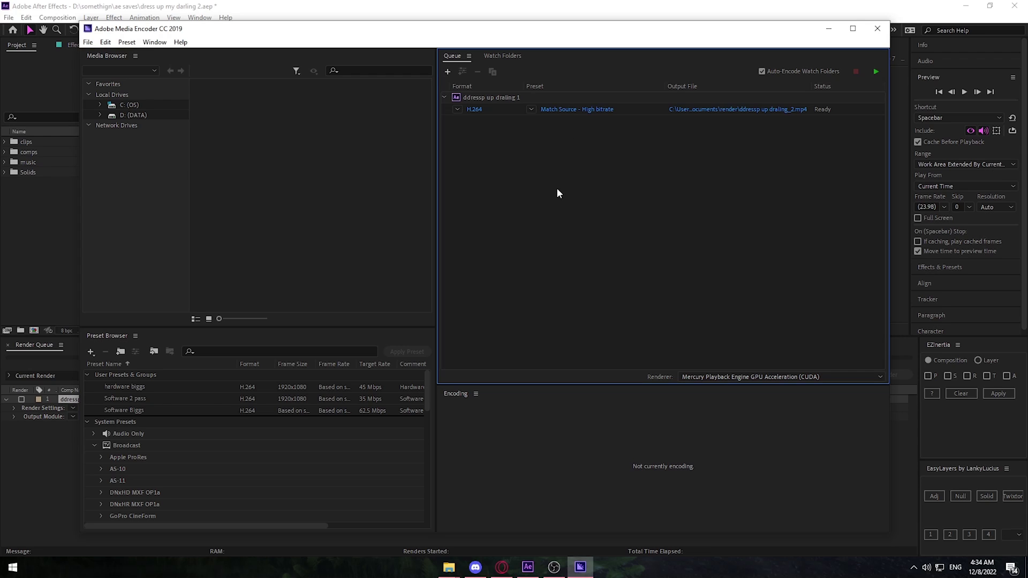
left_click(475, 109)
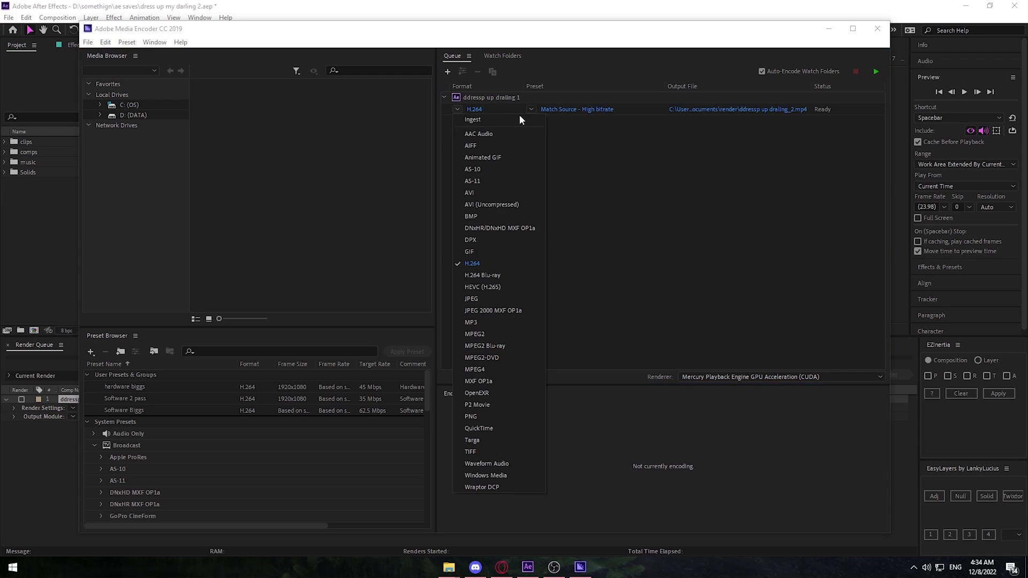
left_click(472, 262)
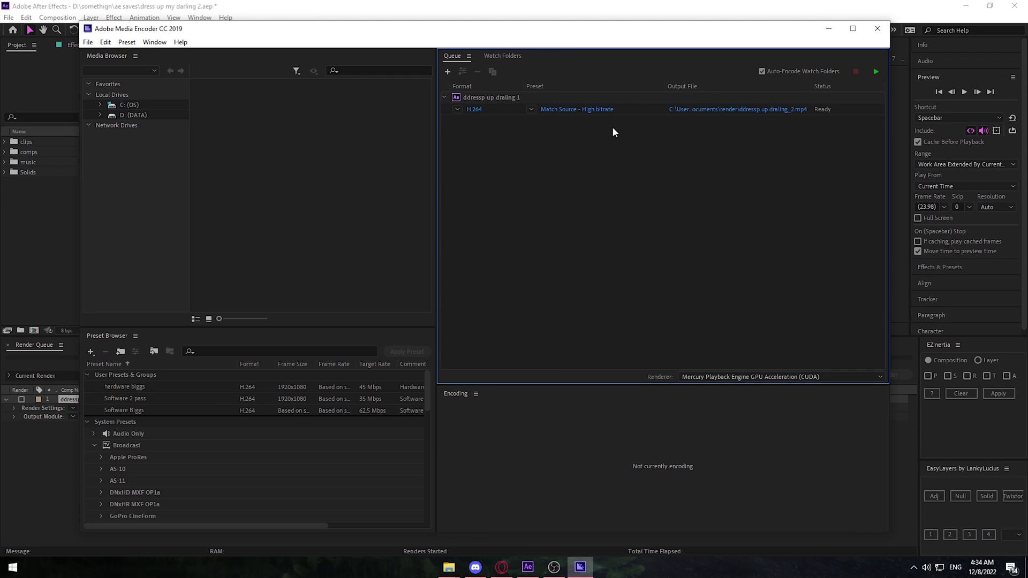
left_click(554, 109)
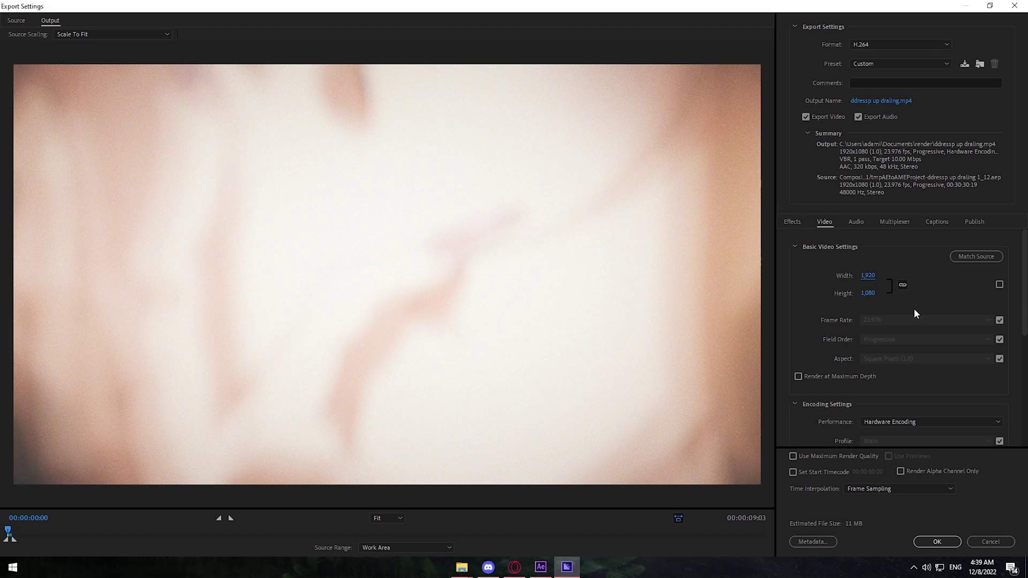
- Set the export width to 2560 so the linked height becomes 1440
left_click(868, 276)
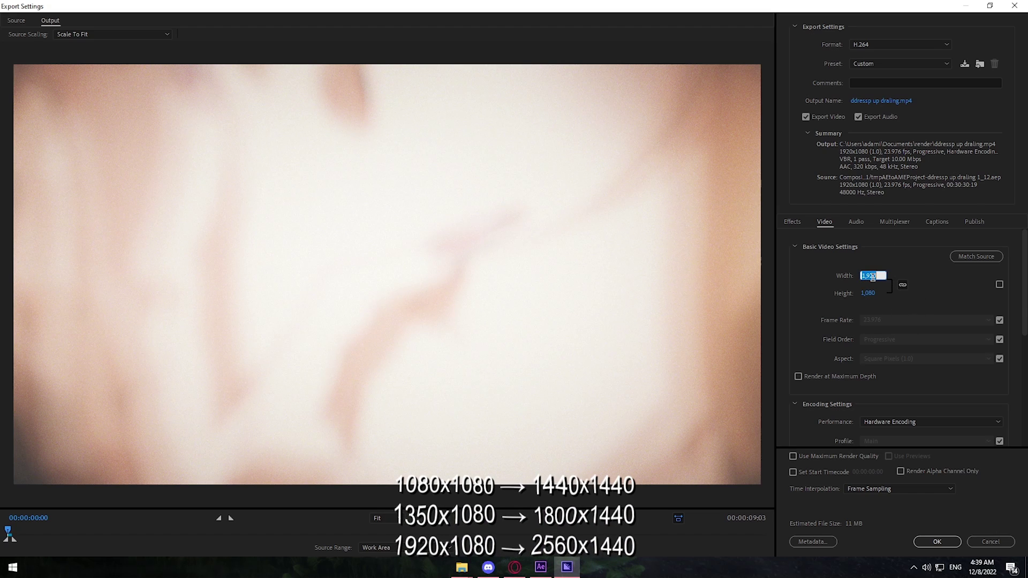
type("2560")
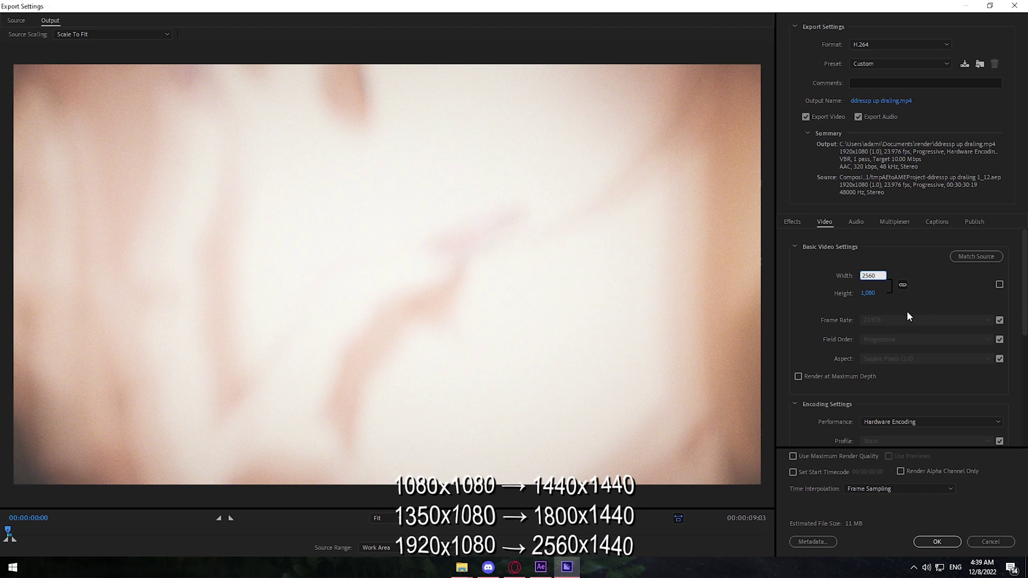
key("Return")
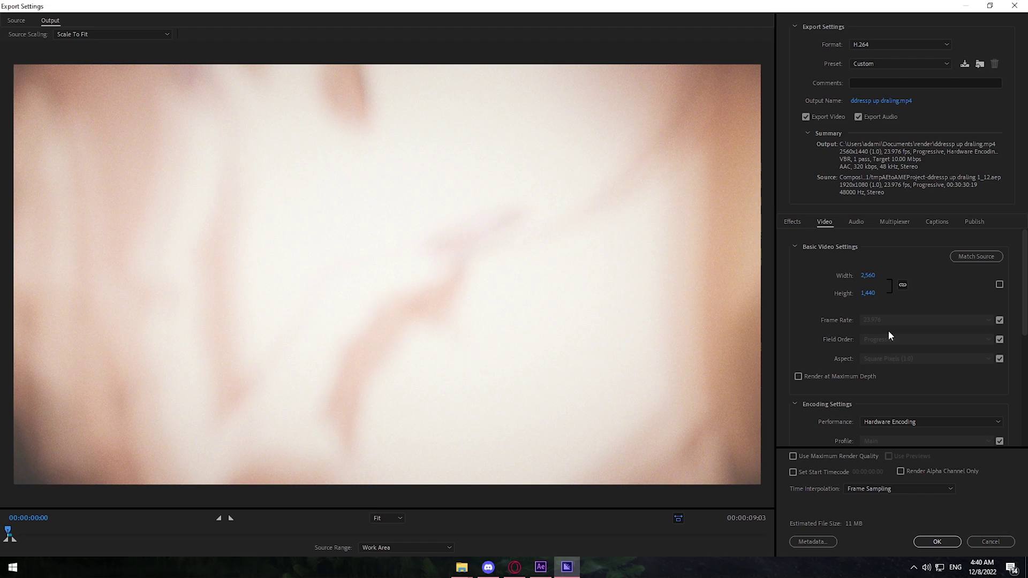
- Compare the playback settings and Stats for nerds of the rebder test and knock knock uploads
left_click(435, 275)
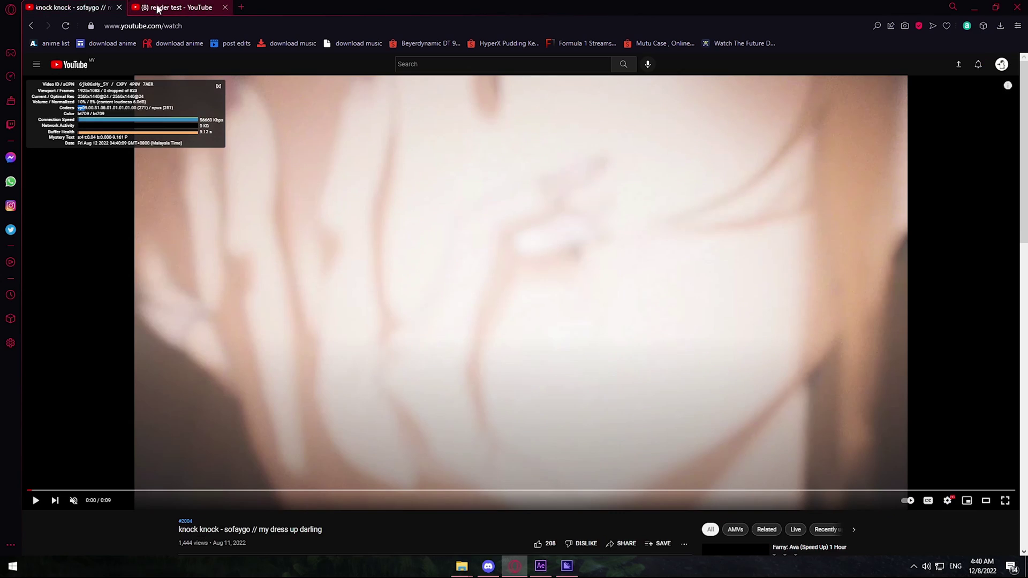
left_click(176, 7)
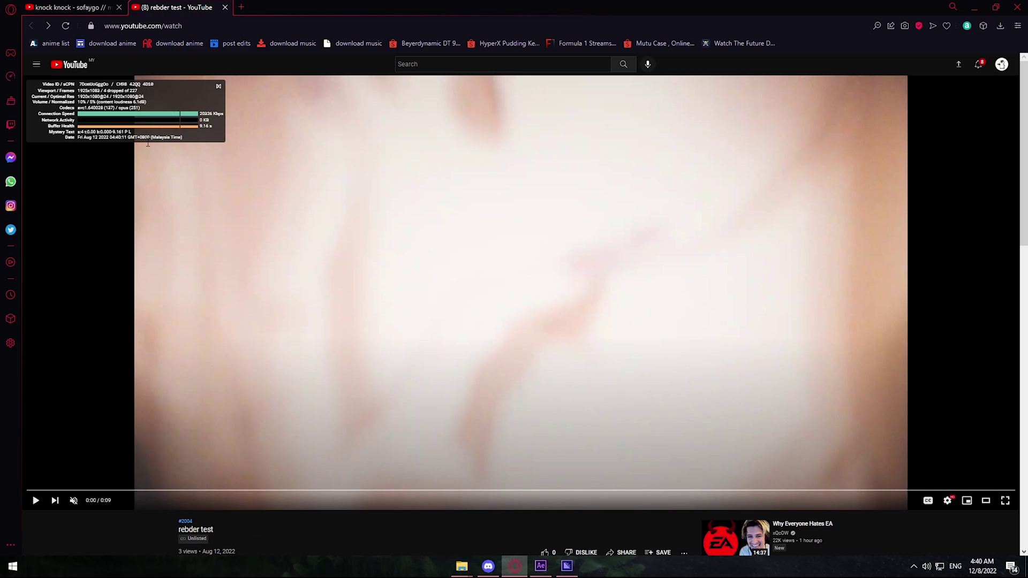
left_click(88, 7)
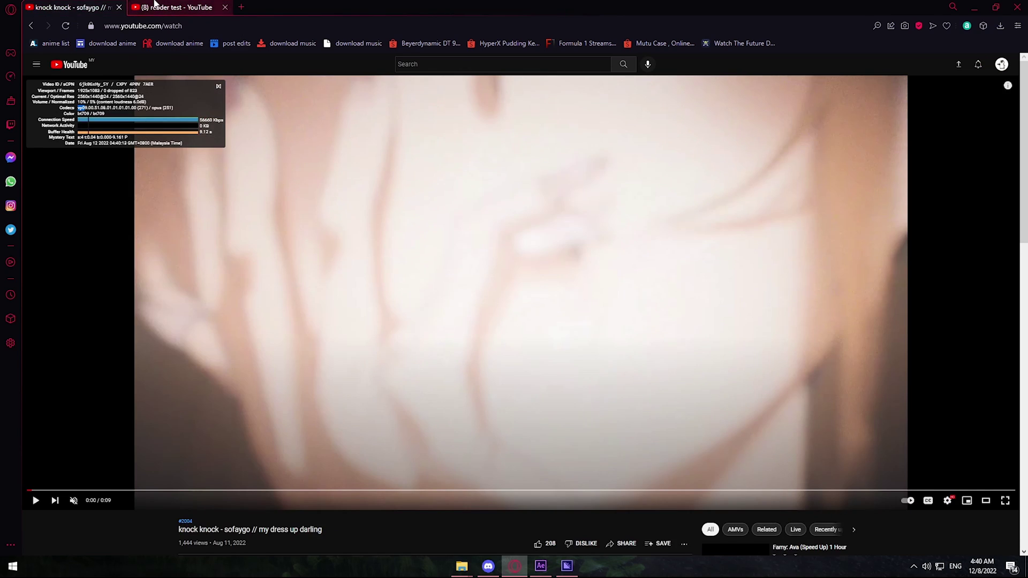
left_click(177, 7)
left_click(947, 501)
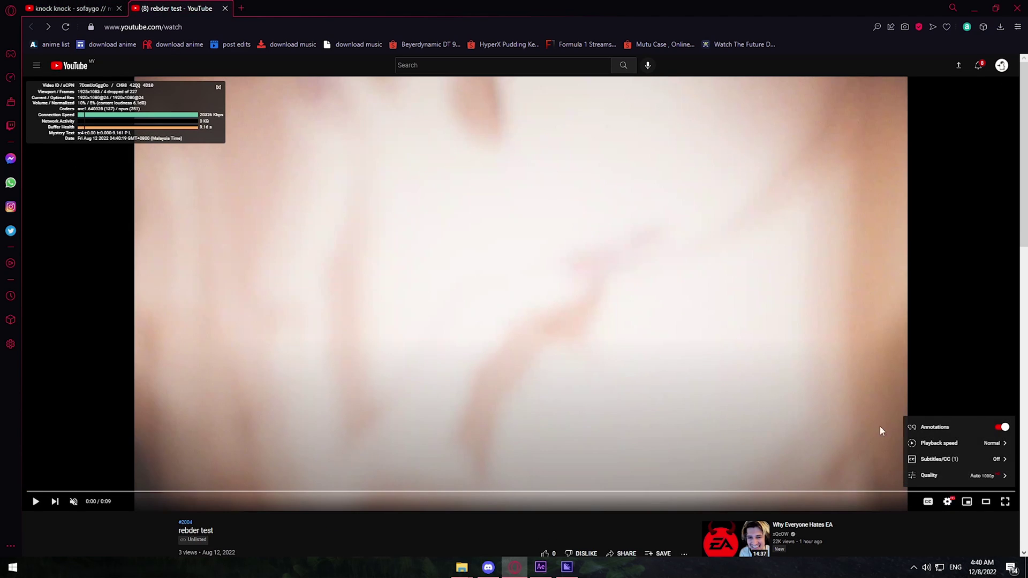
left_click(117, 5)
left_click(144, 7)
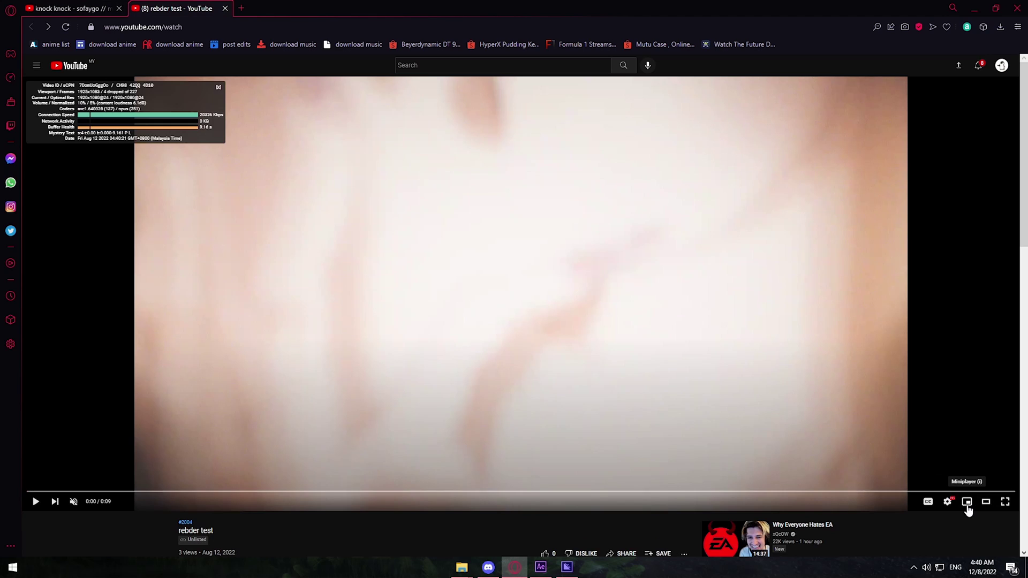
left_click(947, 500)
left_click(46, 4)
left_click(947, 501)
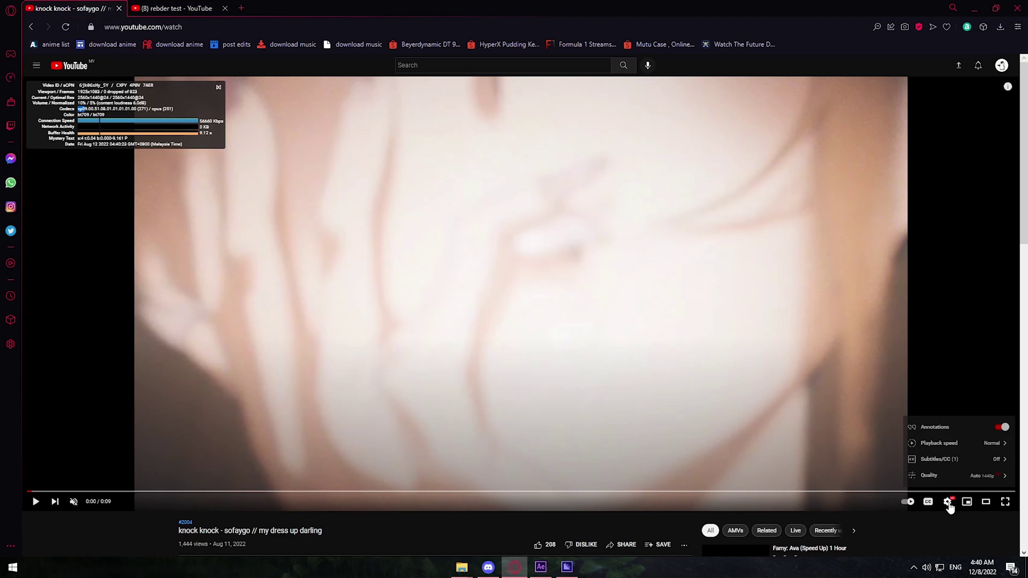
left_click(422, 441)
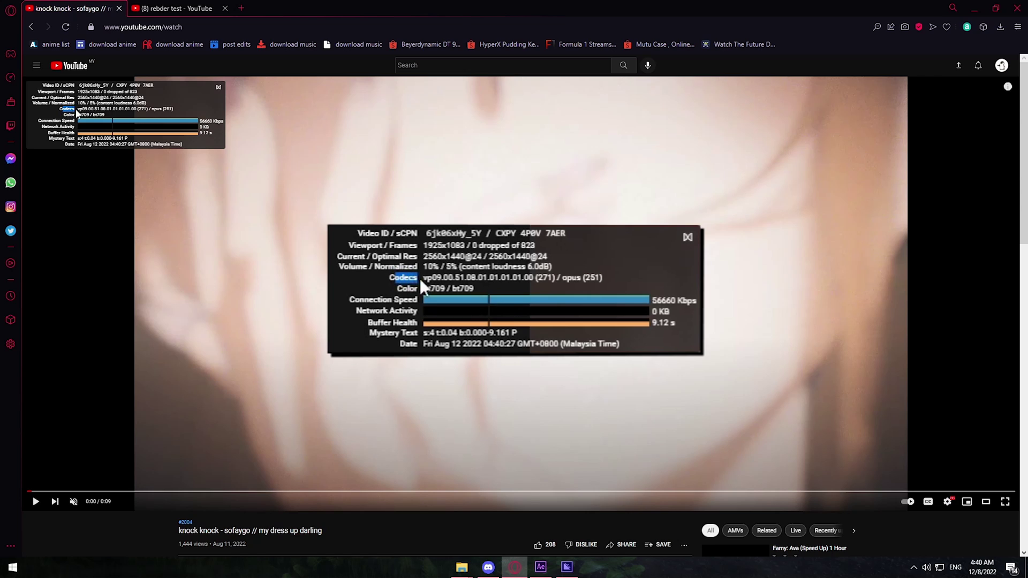
left_click(155, 4)
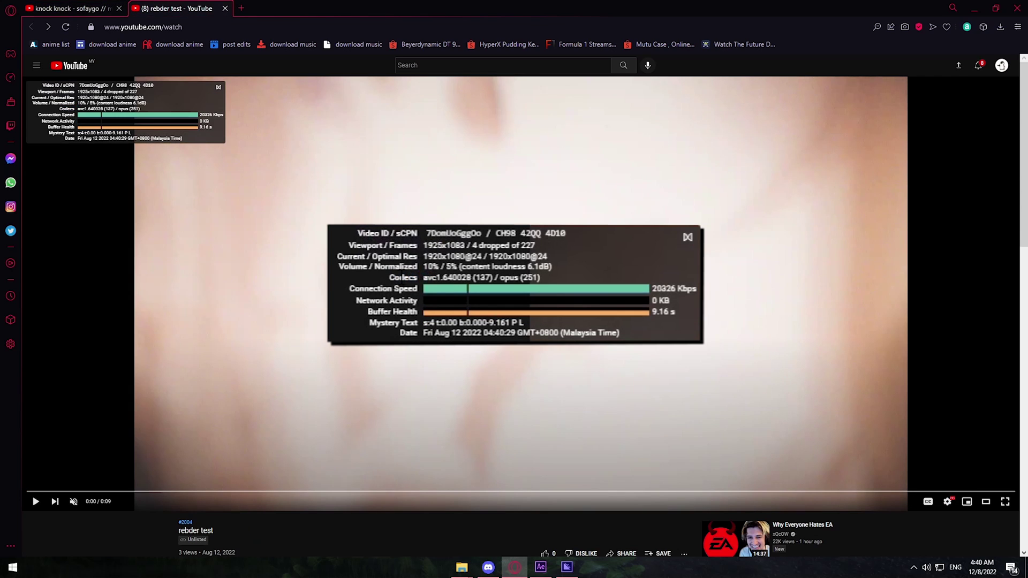
left_click(219, 87)
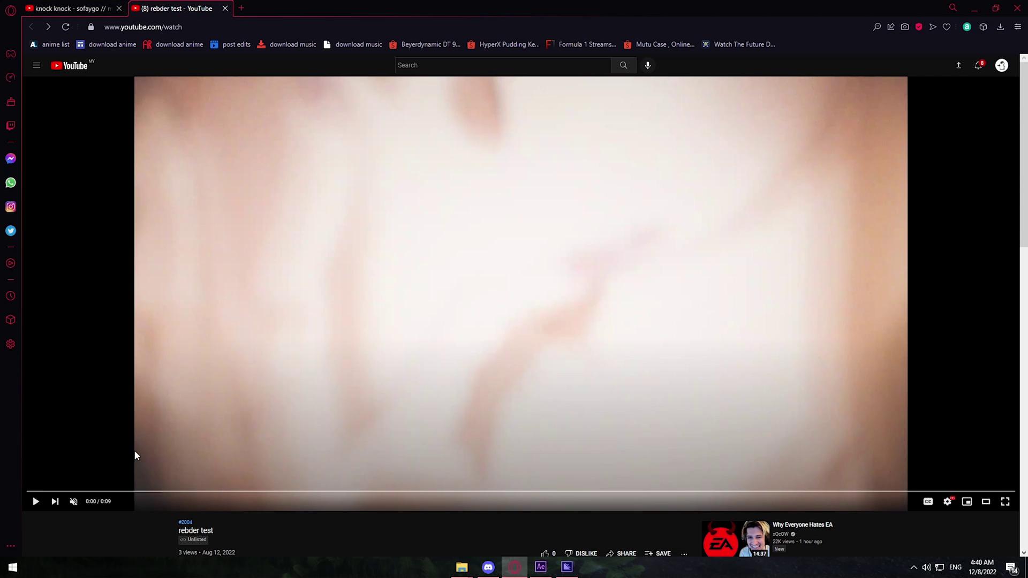
- Play the rebder test and knock knock videos, then return to Media Encoder's Export Settings
left_click(227, 426)
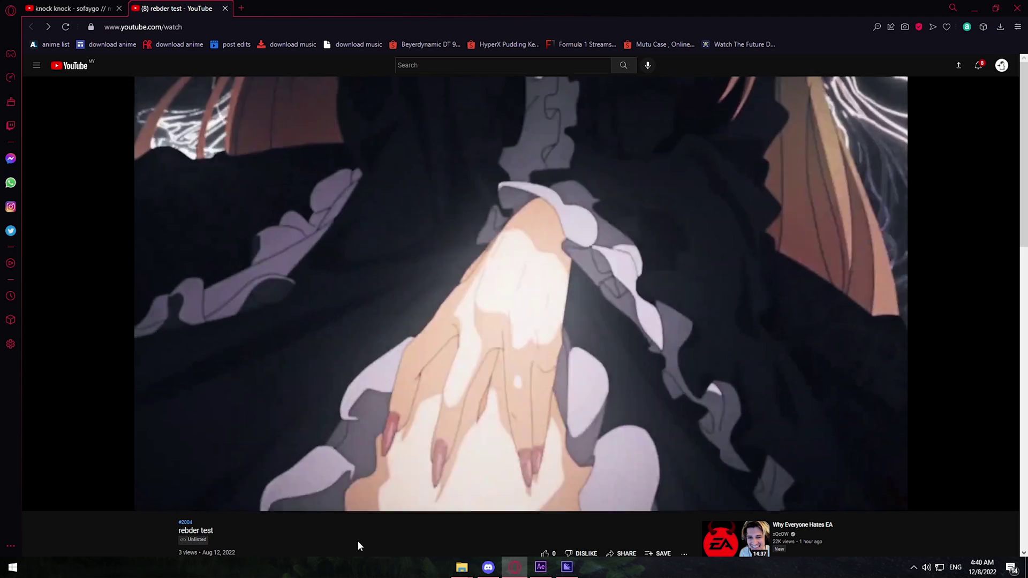
key("ctrl+Tab")
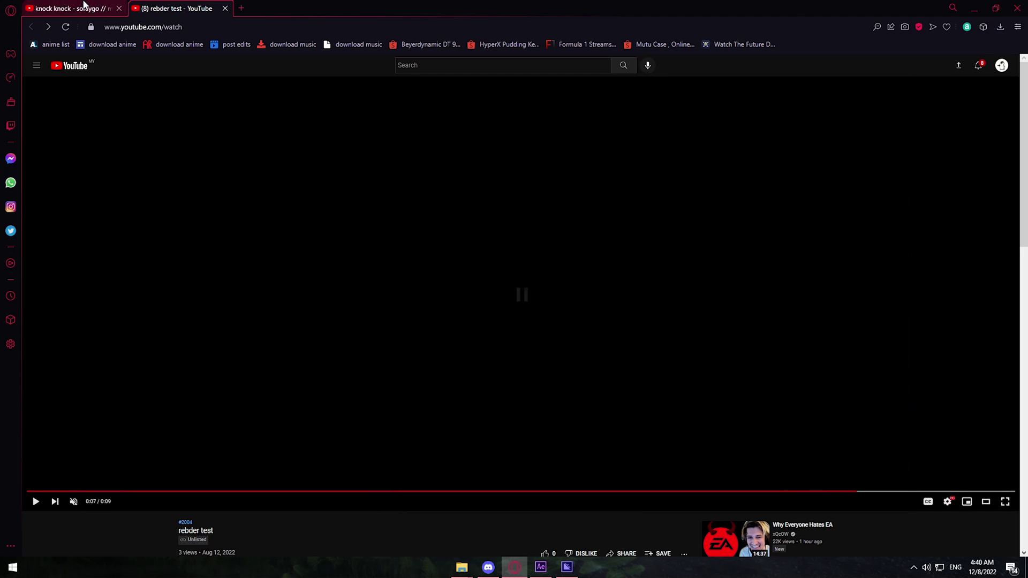
left_click(330, 351)
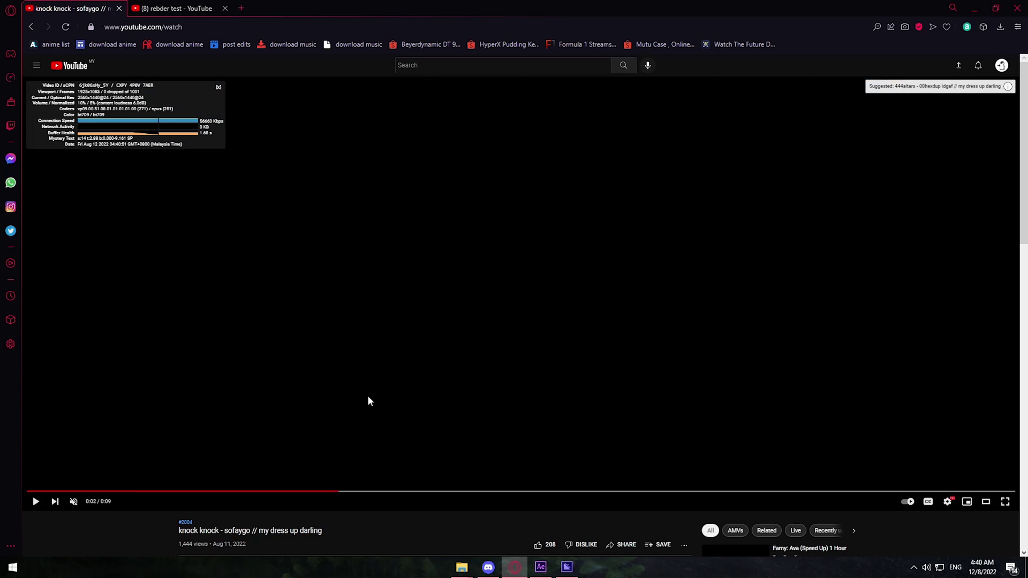
left_click(415, 385)
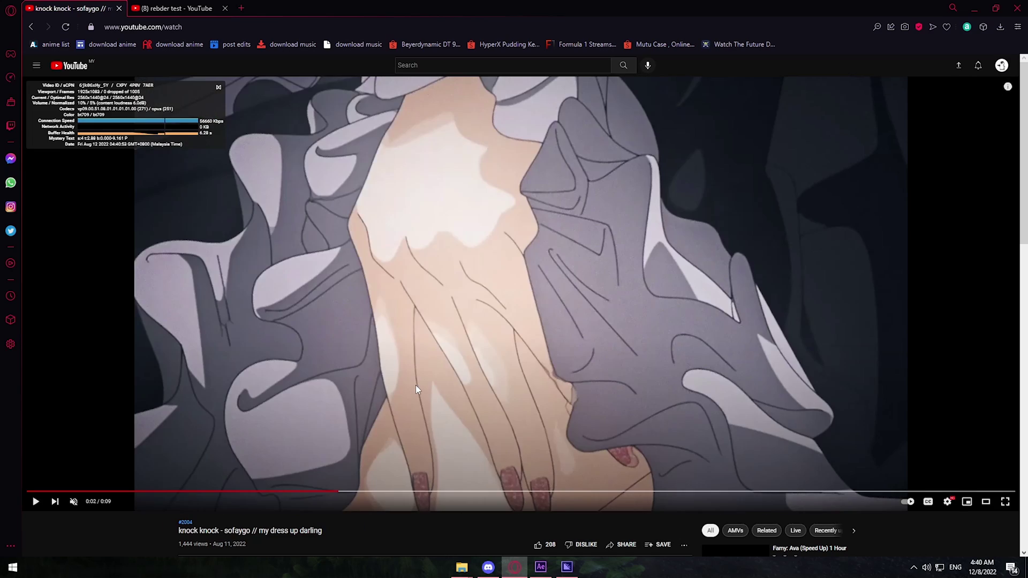
left_click(181, 8)
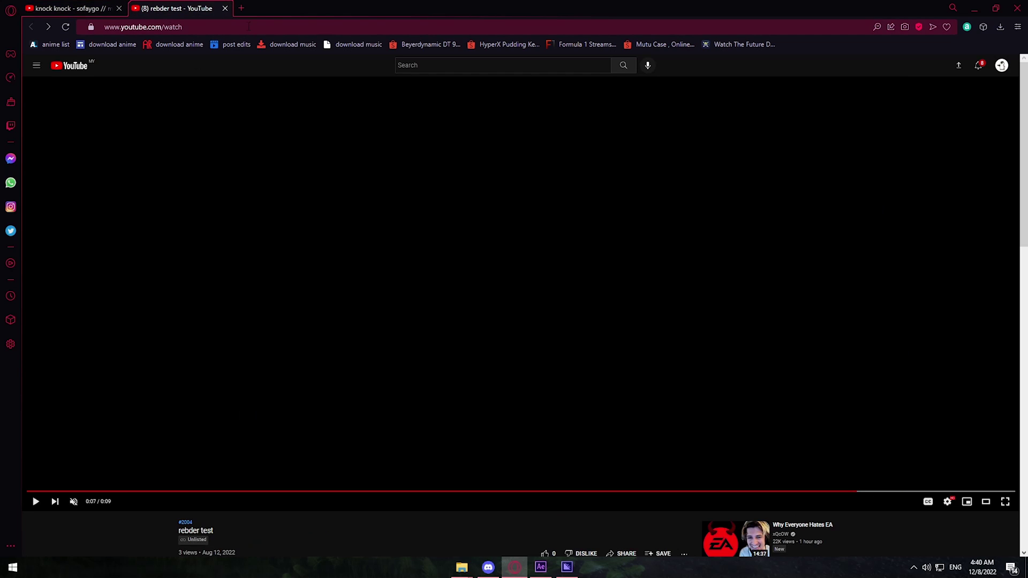
key("alt+Tab")
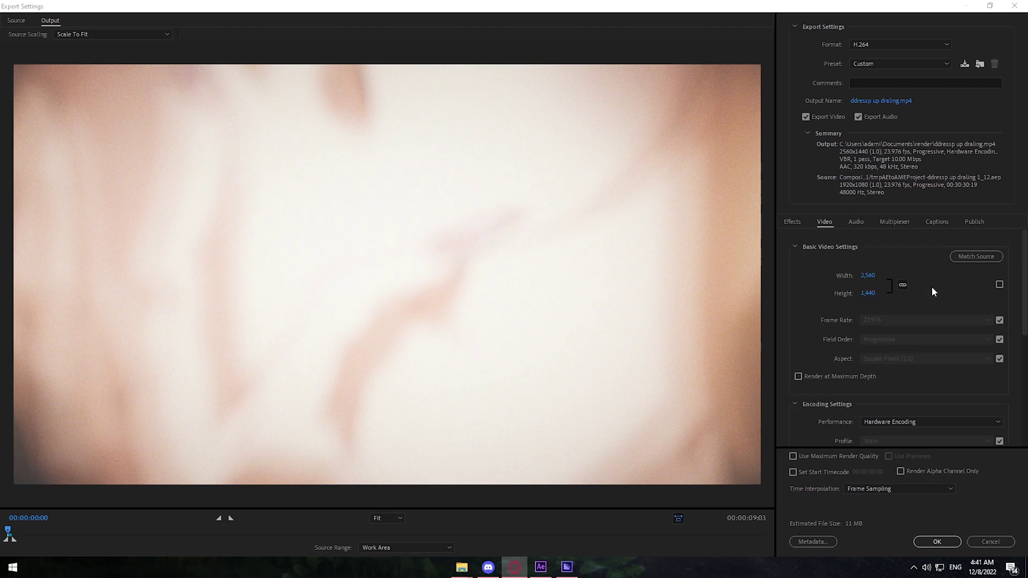
- Check the frame rate list and keep the frame rate matched to the source at 23.976 fps
left_click(999, 320)
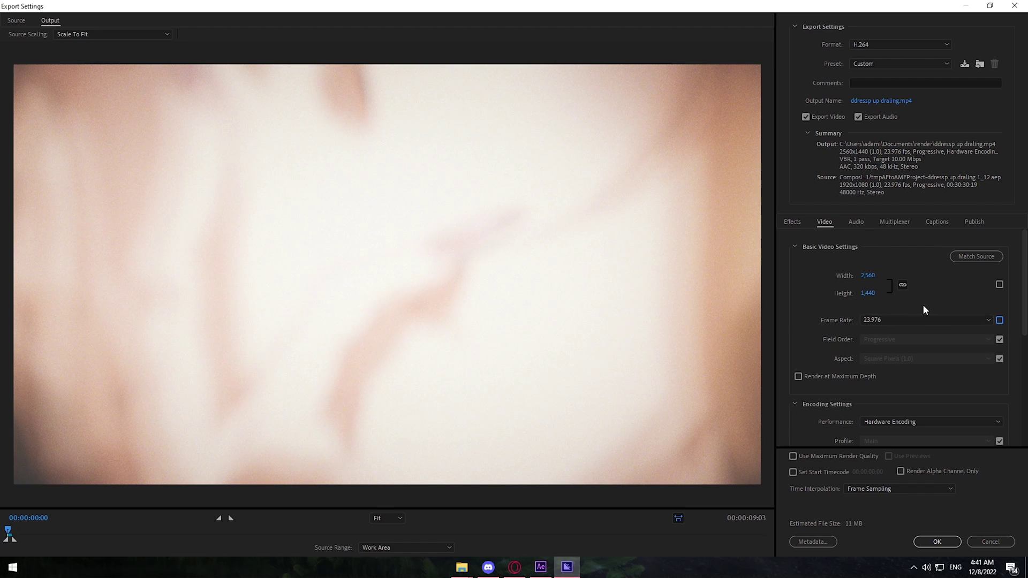
left_click(880, 320)
left_click(831, 314)
left_click(895, 320)
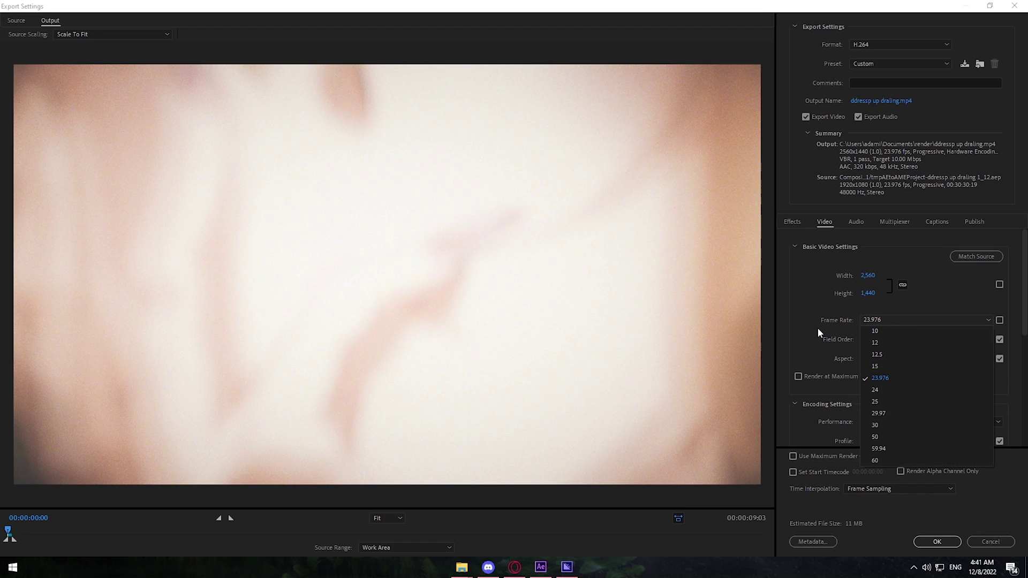
left_click(817, 328)
left_click(921, 320)
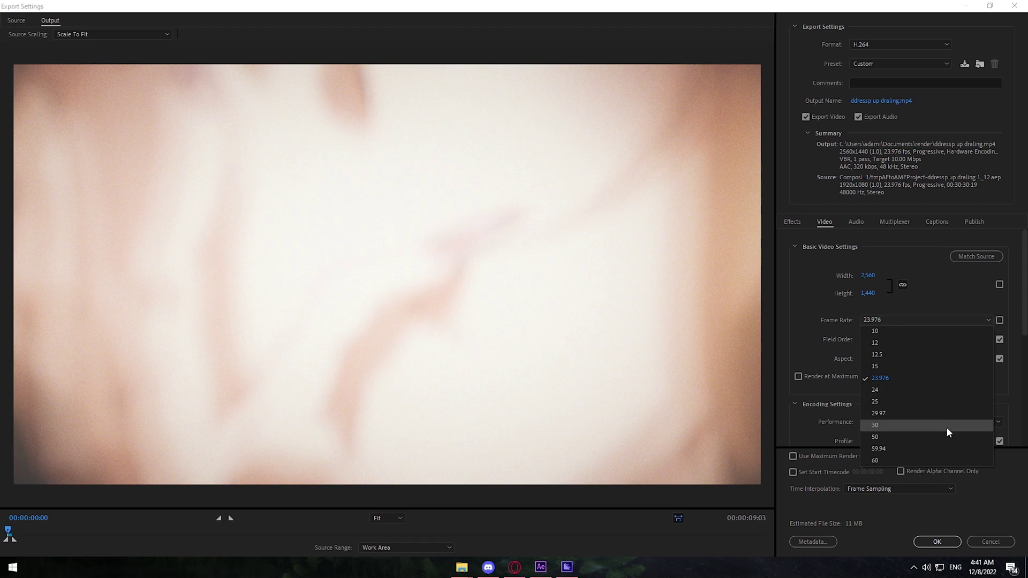
left_click(790, 313)
left_click(999, 320)
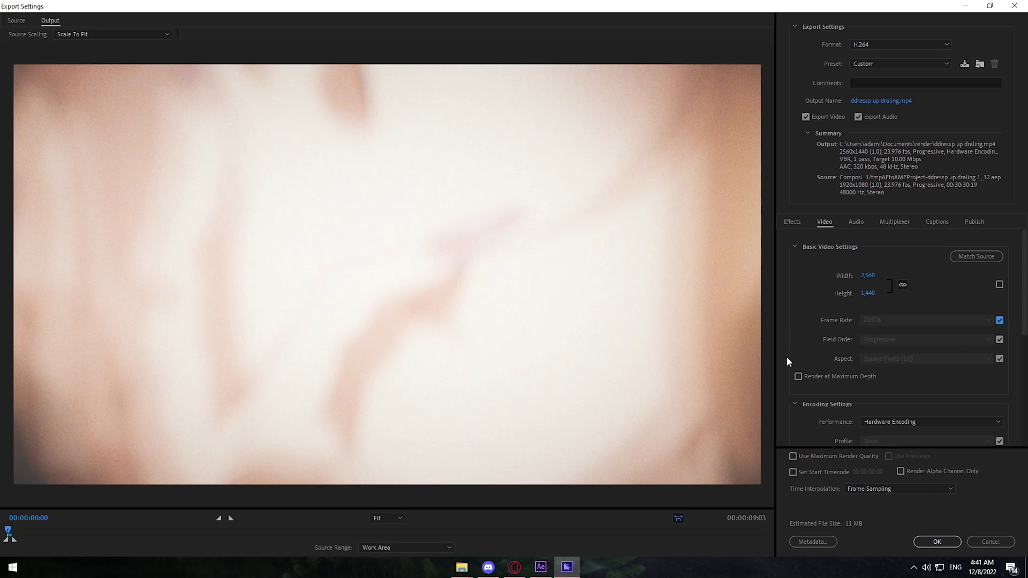
scroll(944, 314, "down", 2)
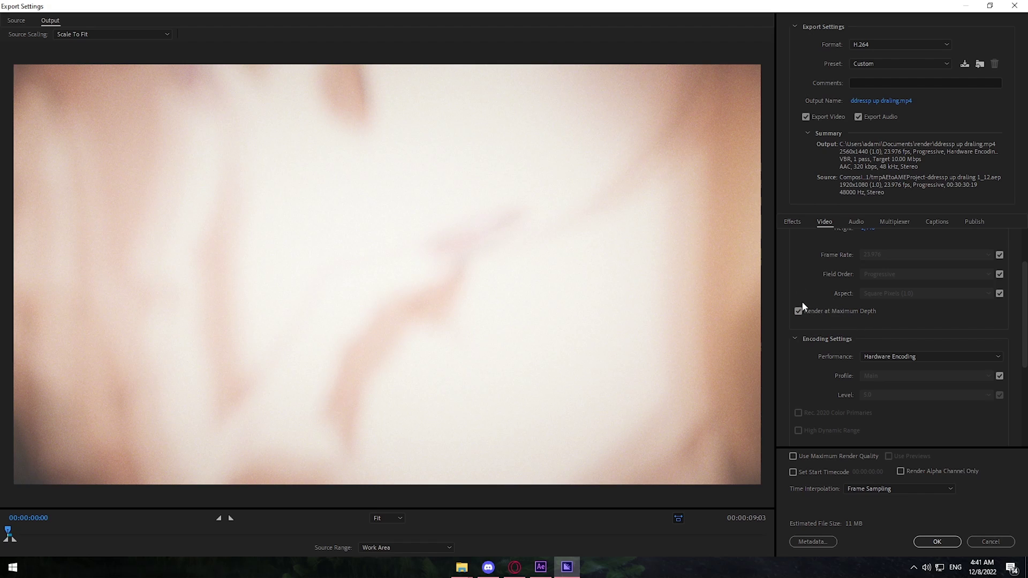
- Set encoding Performance to Software Encoding
scroll(837, 314, "down", 3)
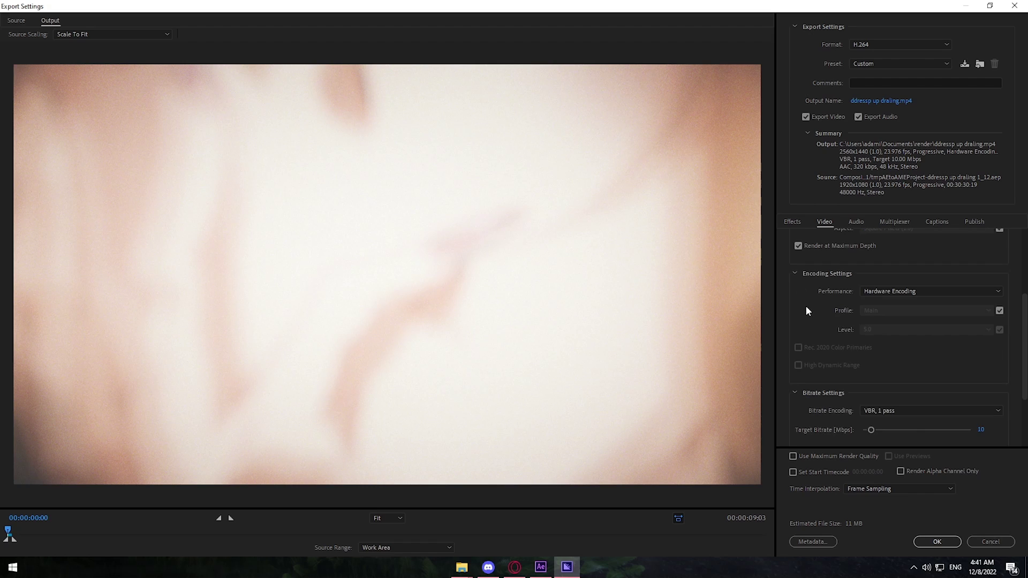
left_click(882, 298)
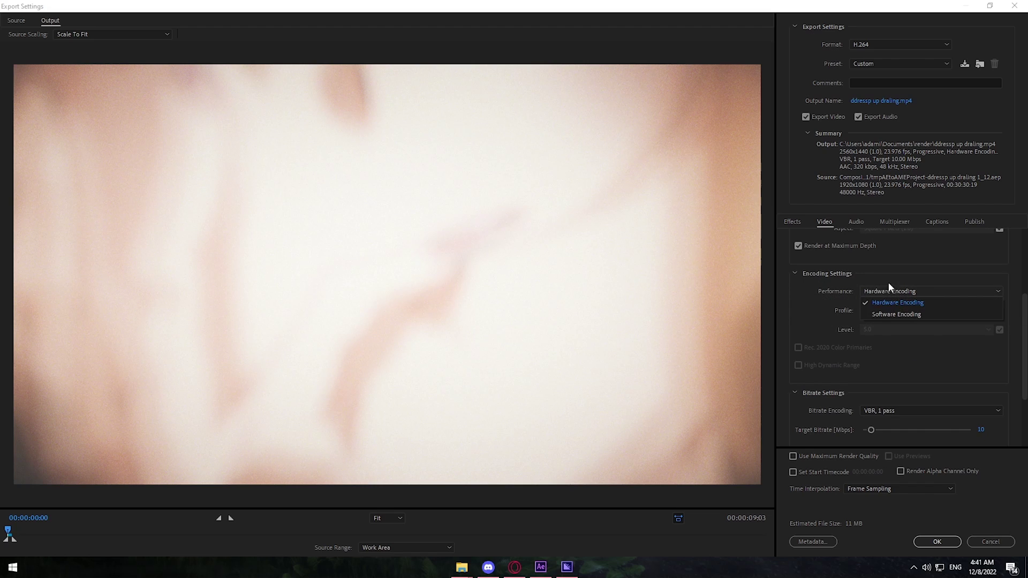
left_click(893, 314)
left_click(878, 314)
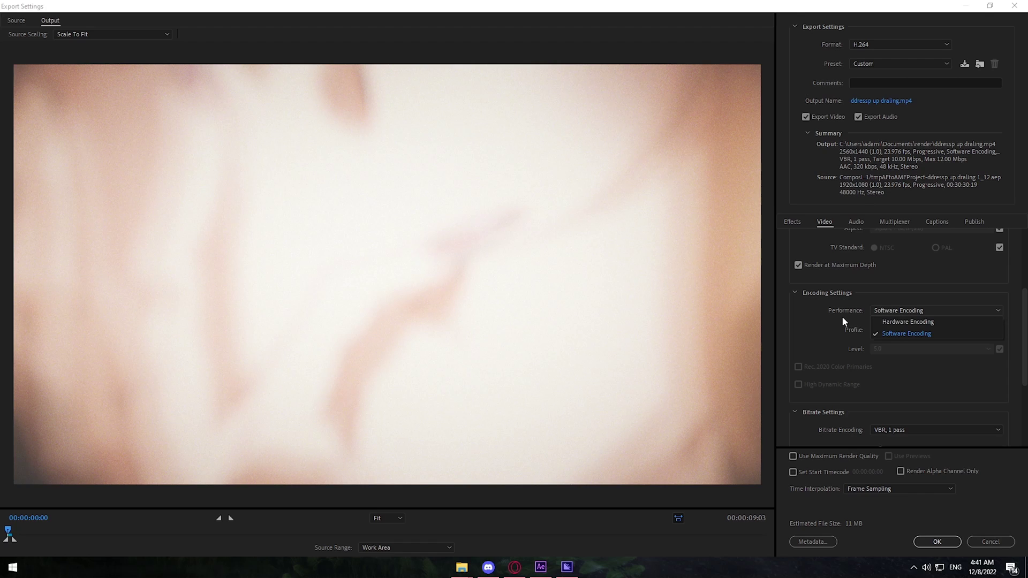
left_click(893, 334)
- Keep H.264 profile Main and level 5.0, both still matched to the source
left_click(999, 330)
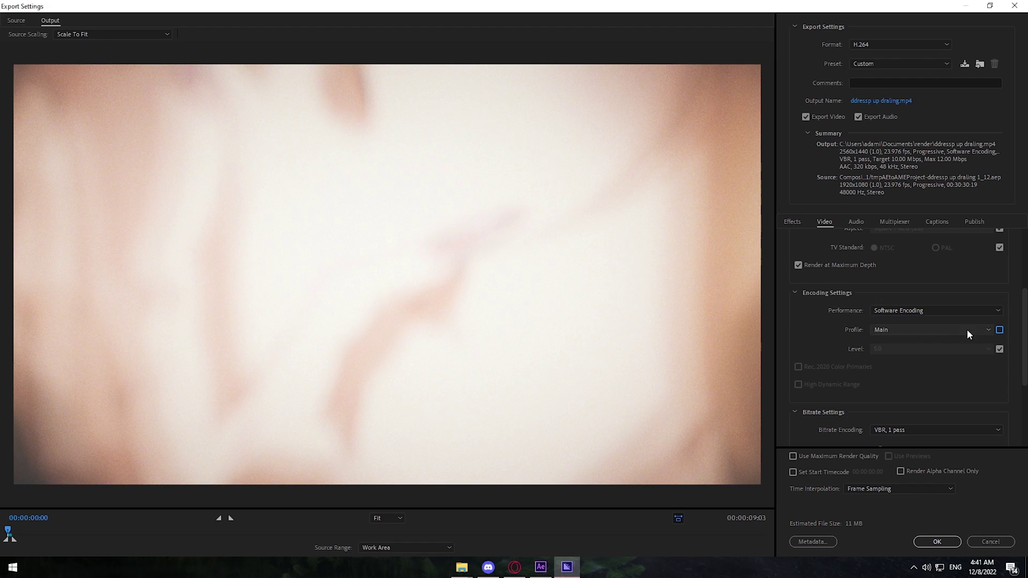
left_click(955, 332)
left_click(891, 356)
left_click(999, 349)
left_click(880, 348)
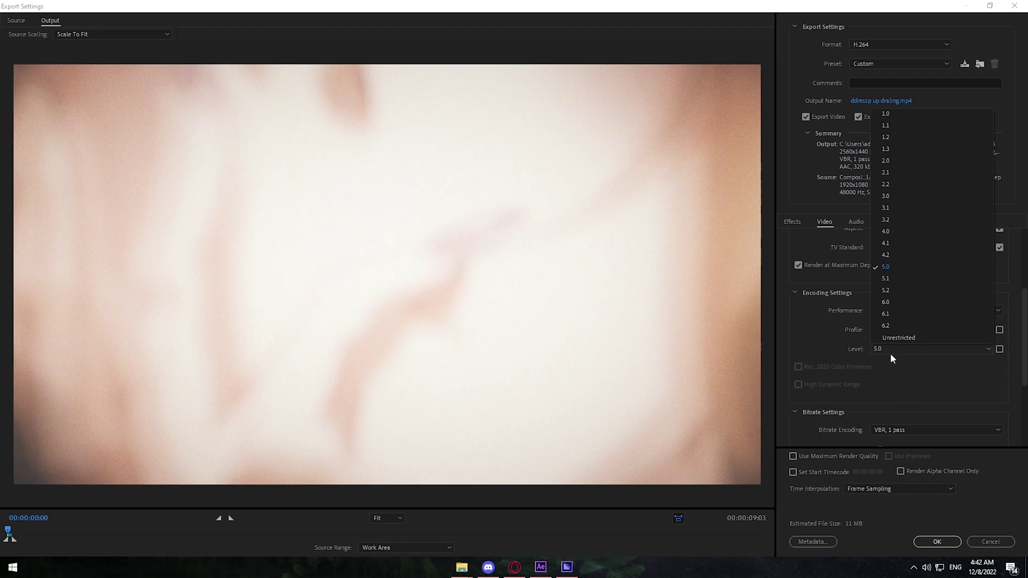
left_click(888, 268)
left_click(999, 349)
left_click(998, 329)
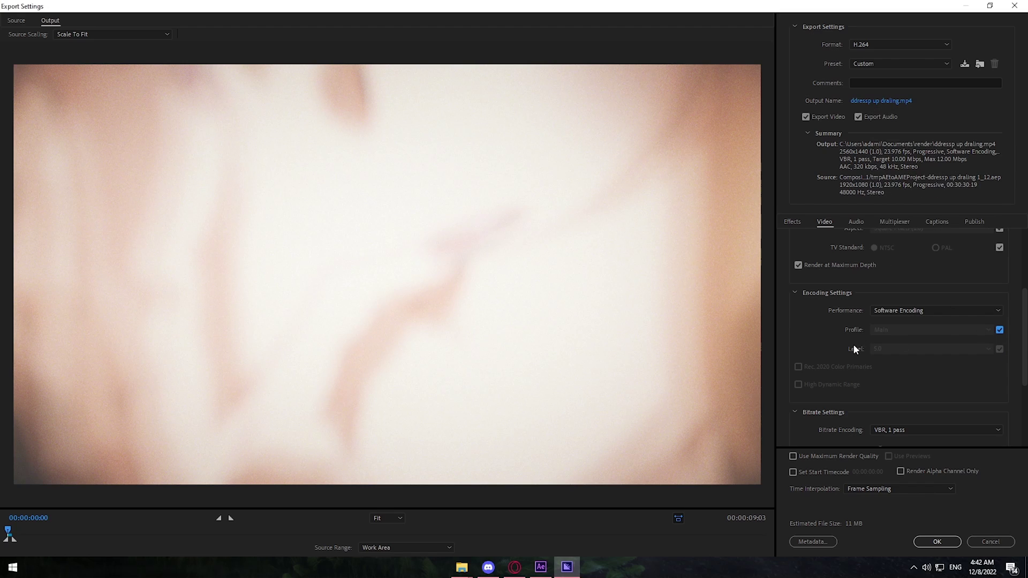
scroll(827, 330, "down", 3)
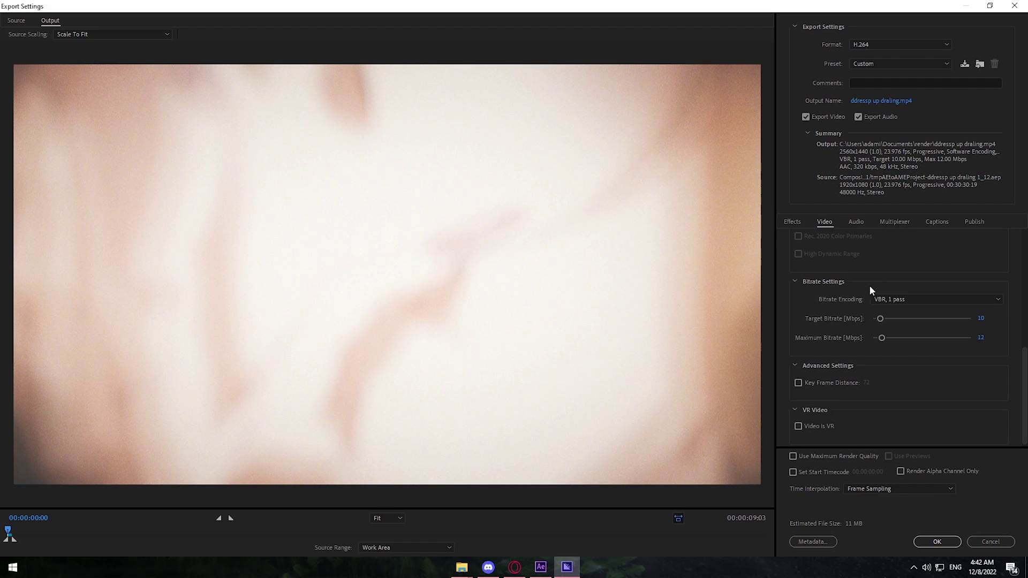
- Switch bitrate encoding to CBR and raise the target bitrate to about 46.29 Mbps
left_click(901, 301)
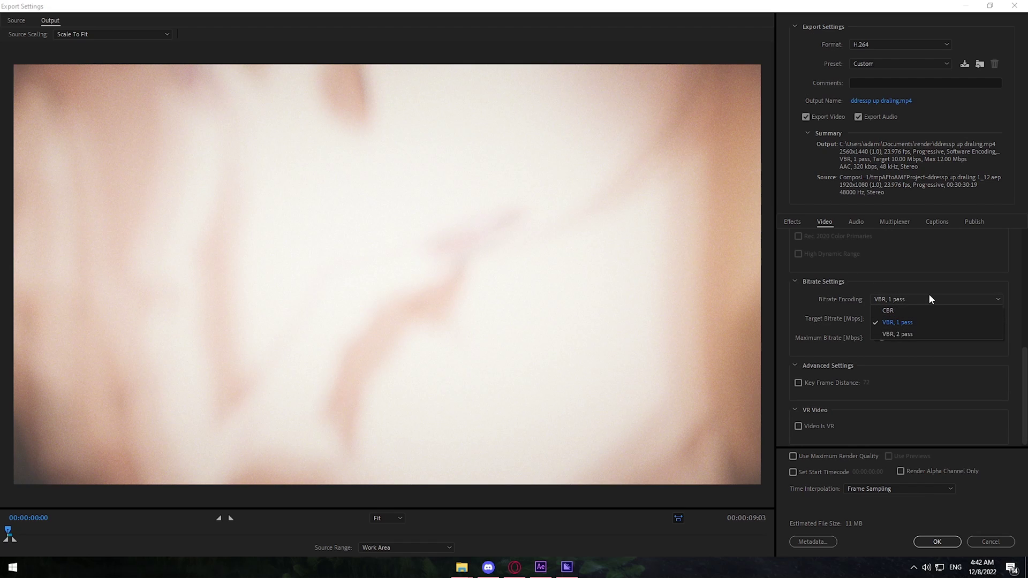
left_click(890, 311)
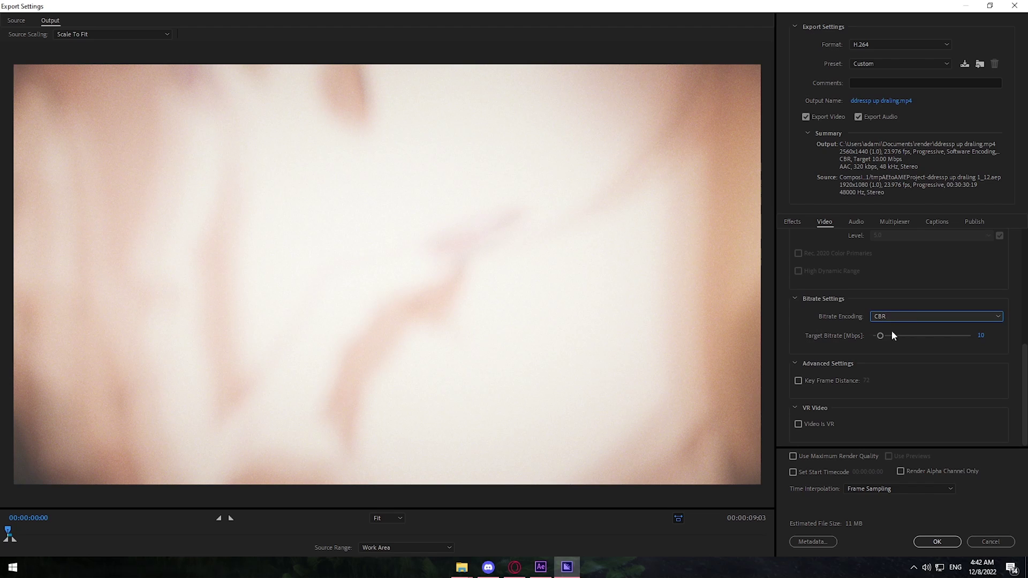
left_click_drag(879, 336, 914, 336)
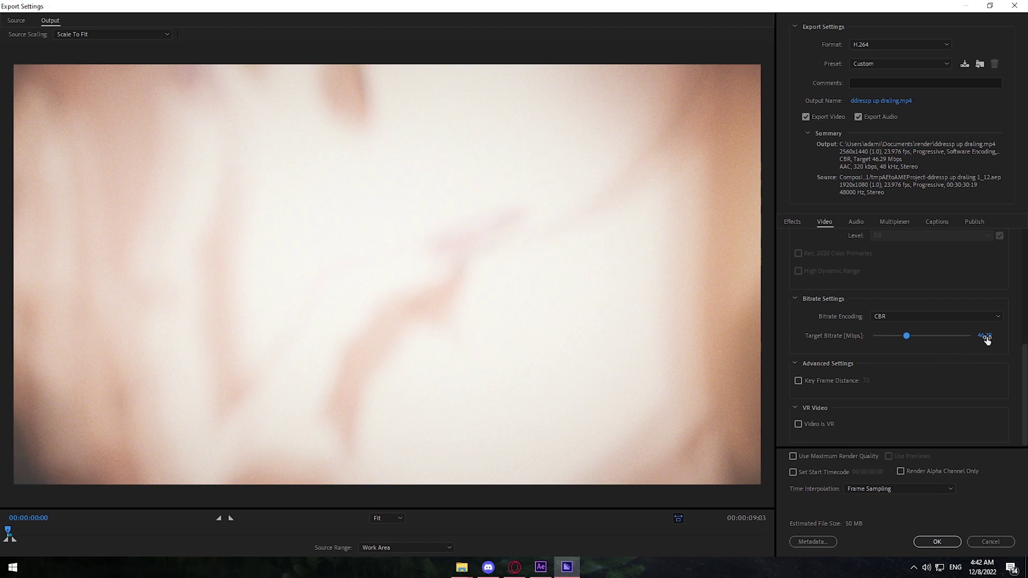
- Change bitrate encoding to VBR, 2 pass
left_click(885, 320)
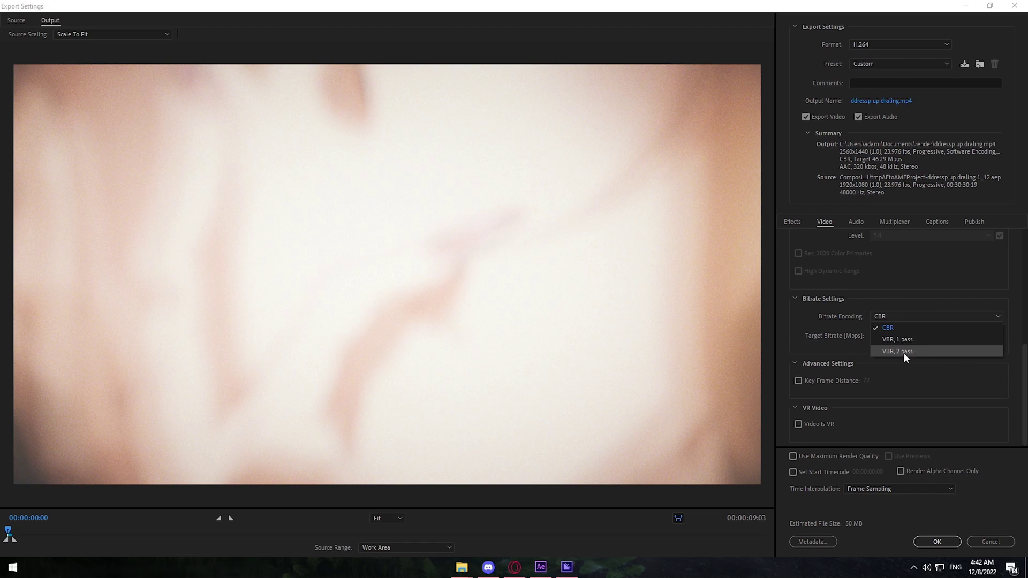
left_click(899, 352)
left_click(890, 317)
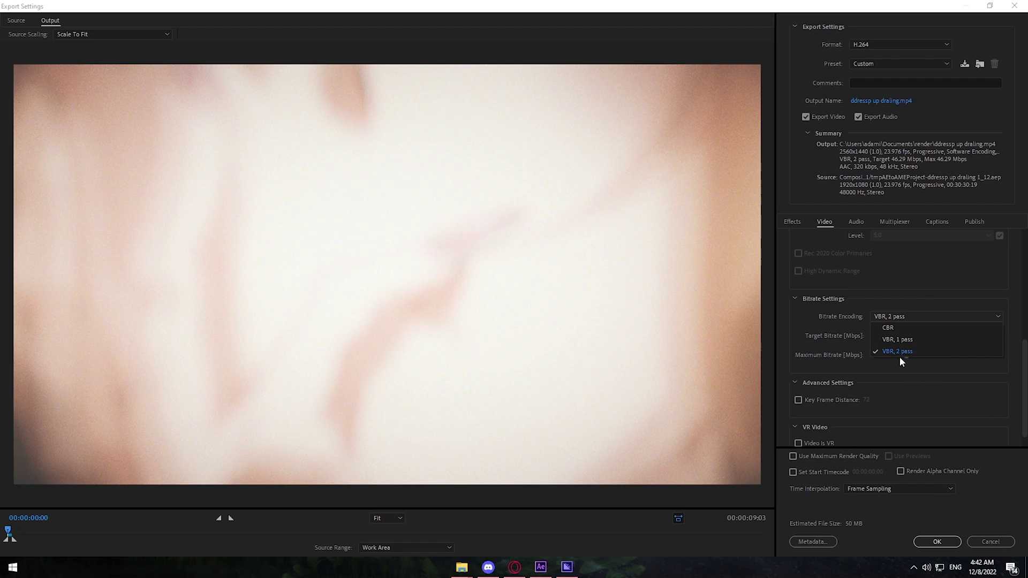
left_click(929, 378)
left_click(897, 317)
left_click(897, 313)
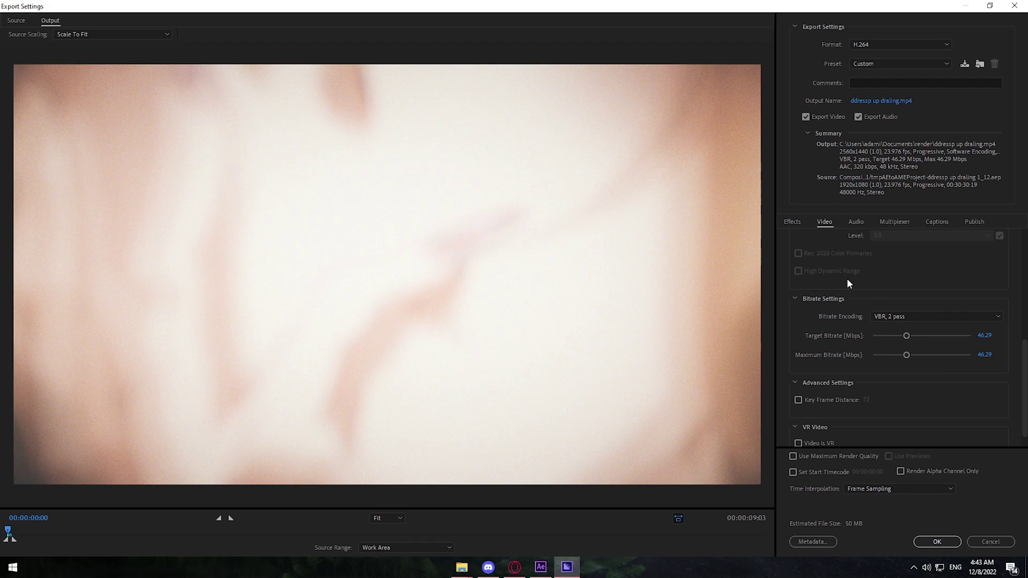
left_click(984, 336)
- Set the target bitrate to 62.5 Mbps, giving an estimated 68 MB file
type("62.5")
key("Return")
scroll(877, 385, "down", 1)
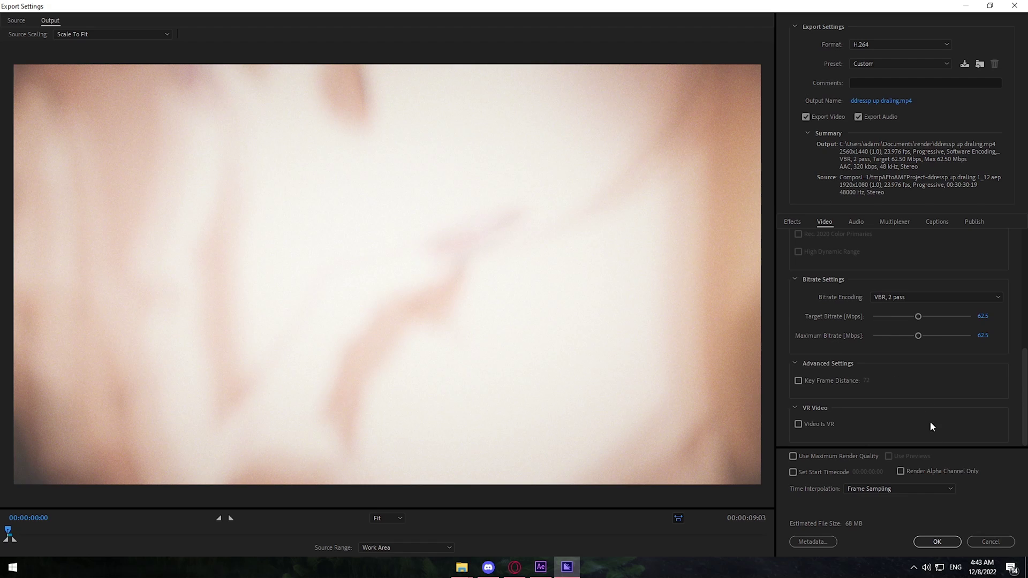
left_click(808, 460)
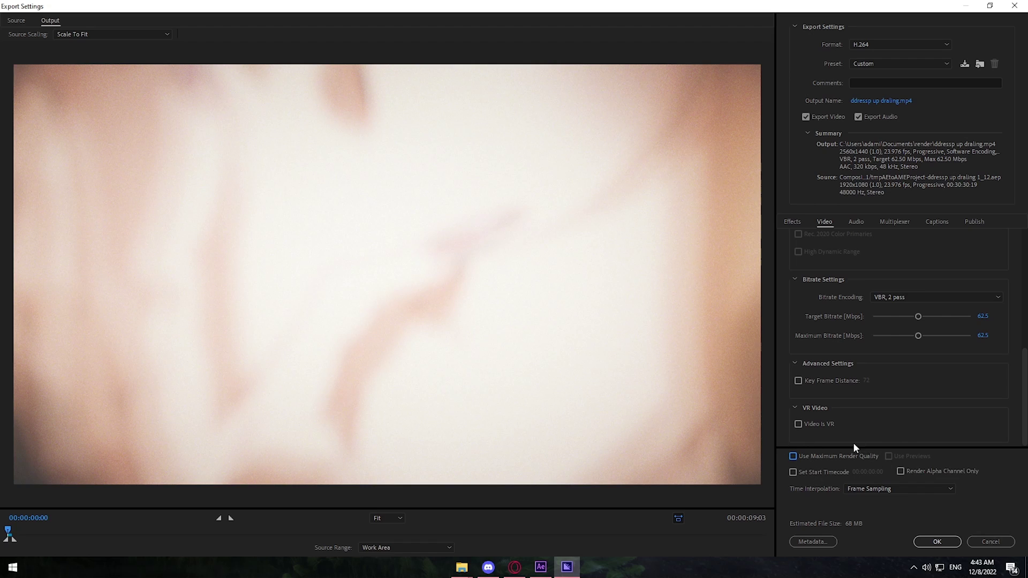
left_click(846, 491)
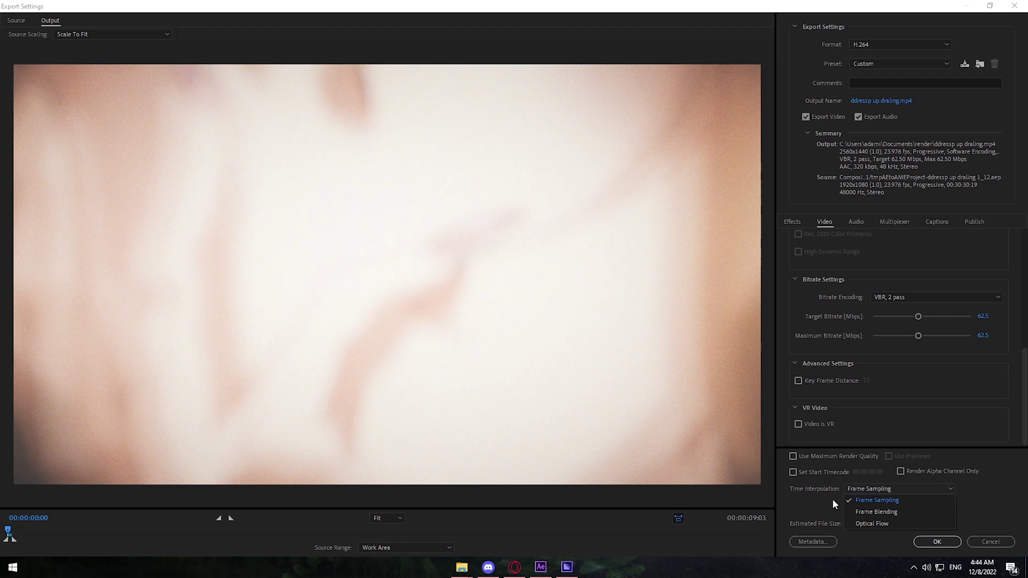
left_click(864, 512)
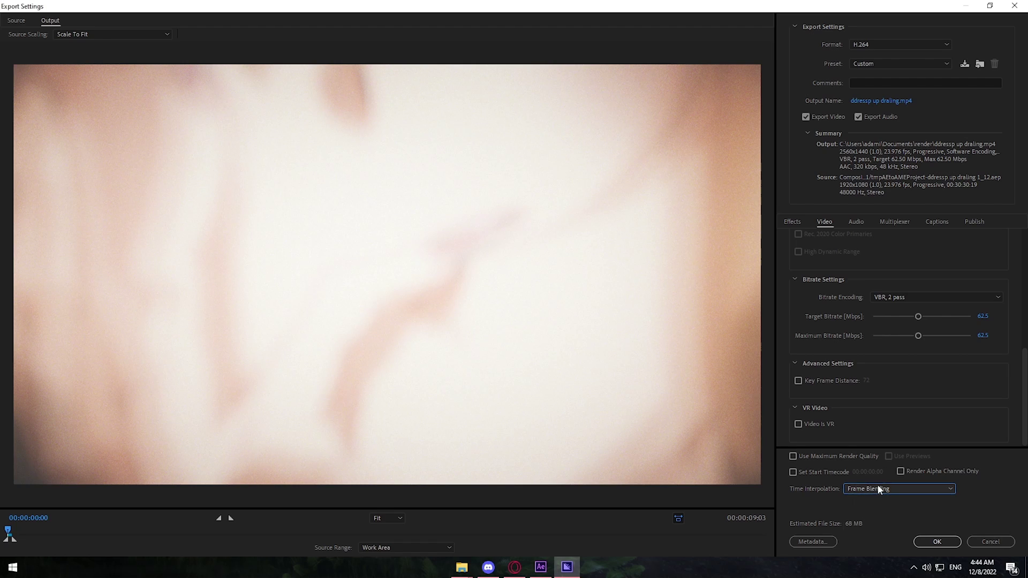
left_click(872, 490)
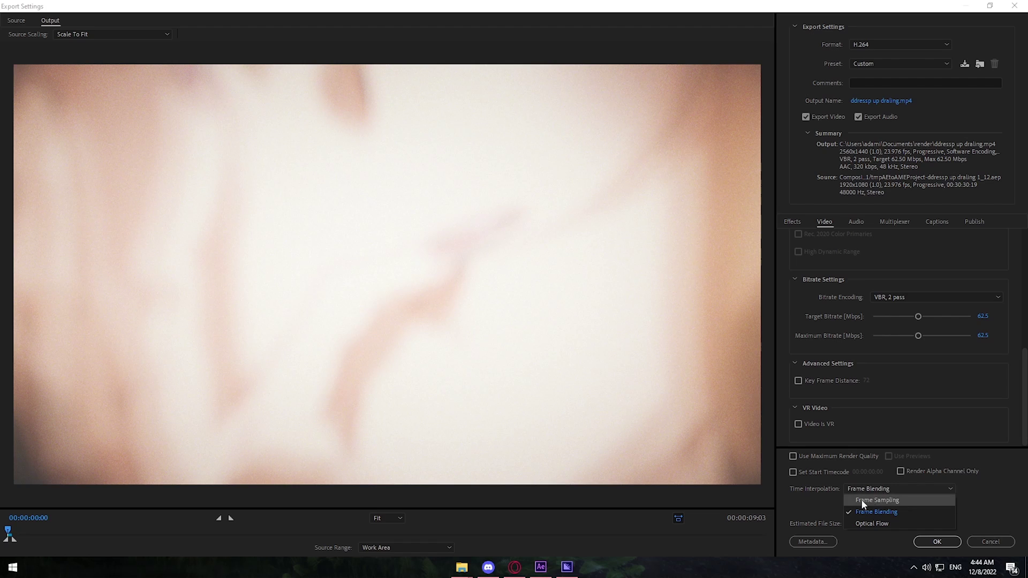
left_click(885, 500)
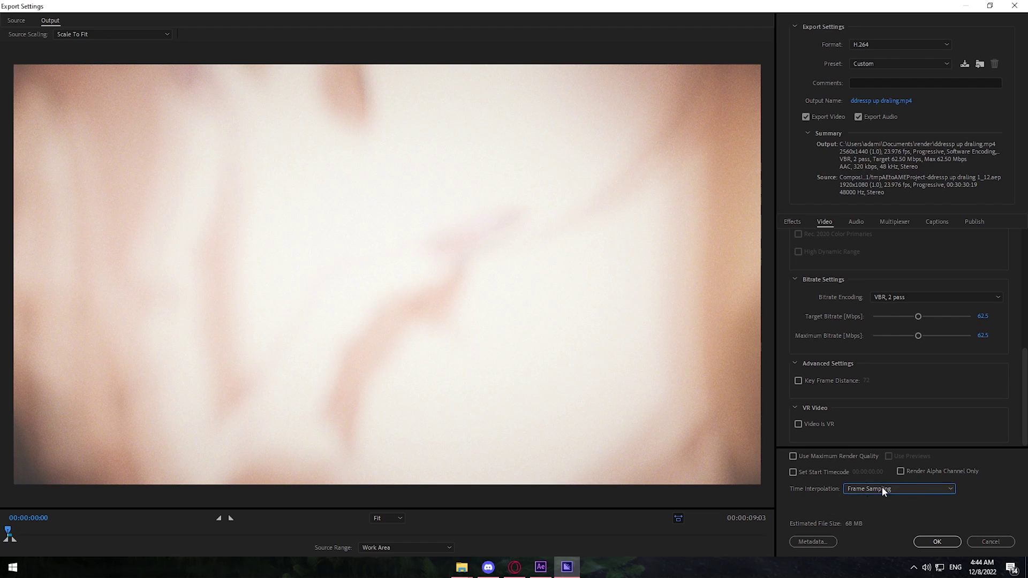
scroll(840, 413, "up", 6)
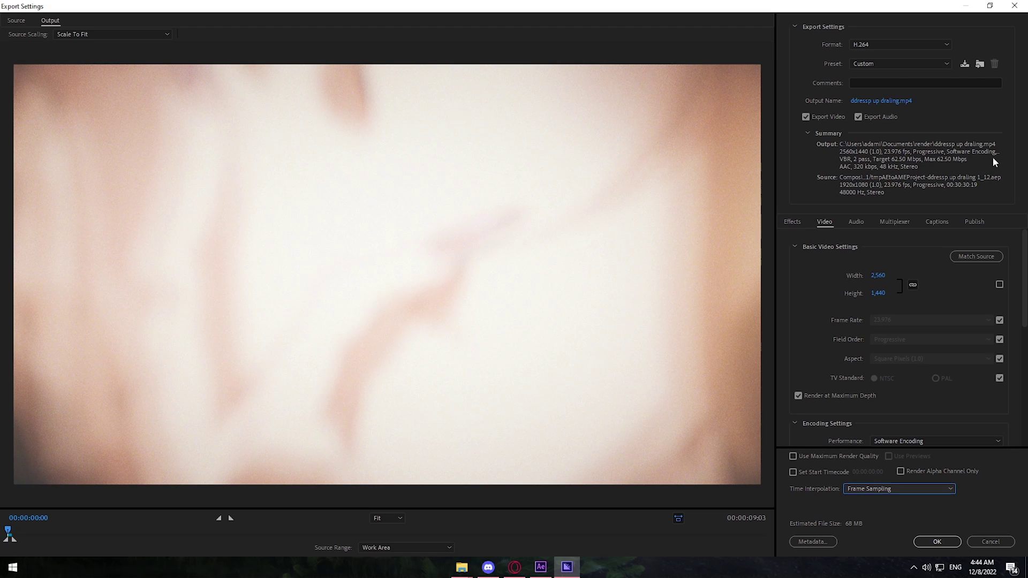
- Import the preset file 'wastie software 1440p.epr' and name it 'wastie 1440'
left_click(980, 65)
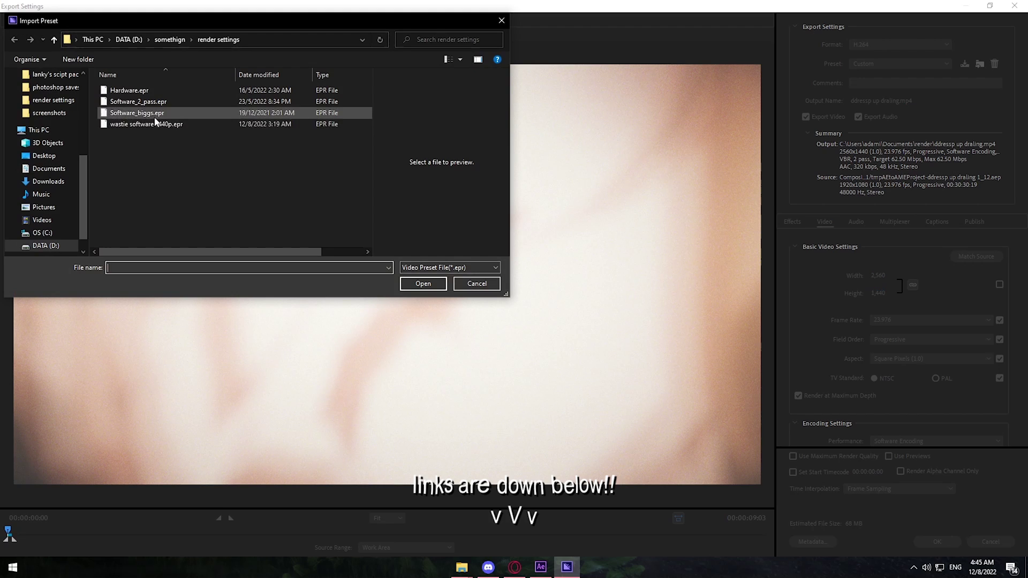
left_click(154, 123)
left_click(423, 284)
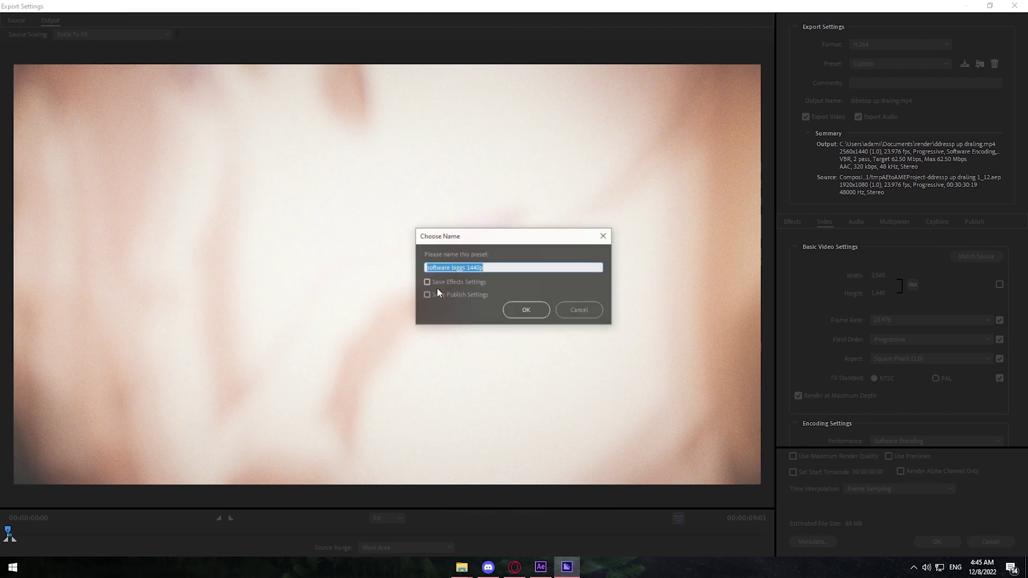
type("wastie 1440p")
key("Return")
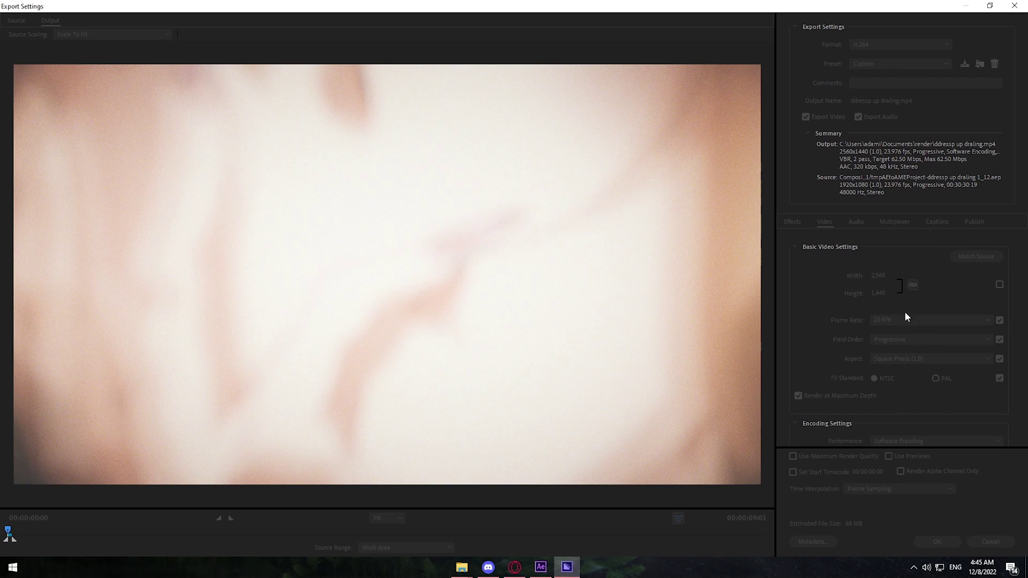
scroll(822, 316, "down", 4)
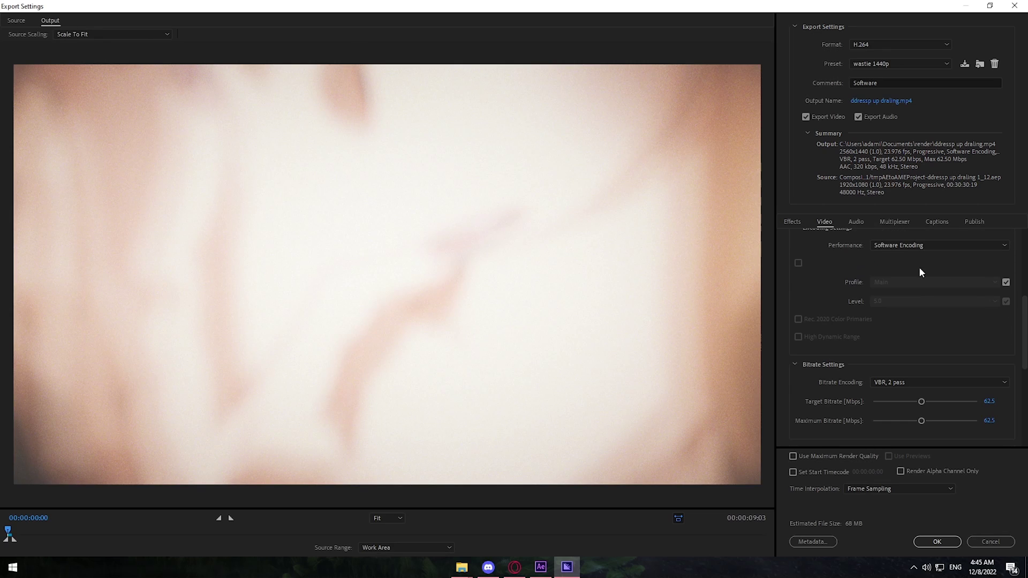
scroll(832, 311, "up", 2)
scroll(843, 345, "down", 5)
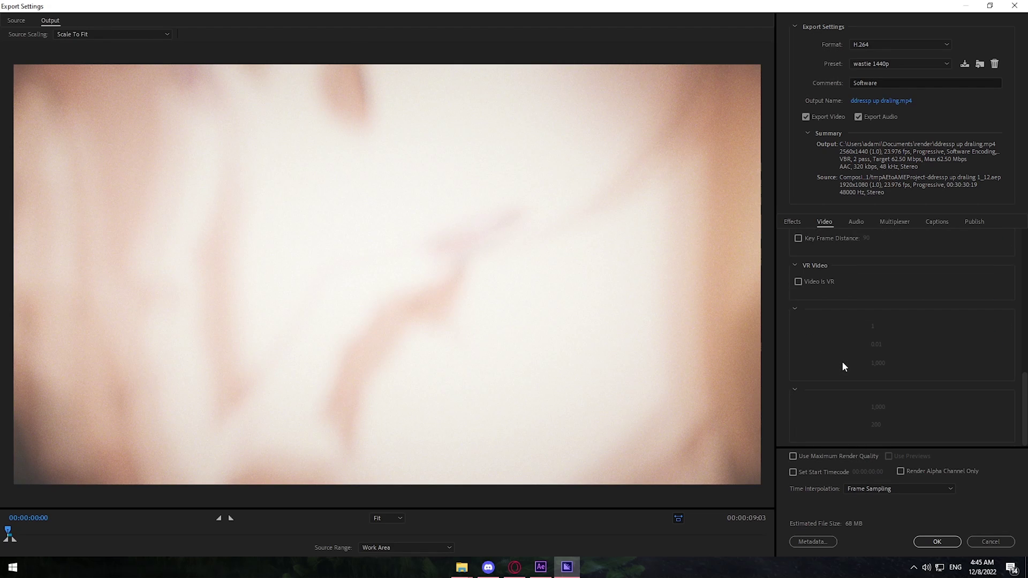
scroll(833, 355, "up", 3)
scroll(834, 355, "down", 3)
- Accept the export settings and return to the queue with the wastie 1440p preset applied
left_click(936, 542)
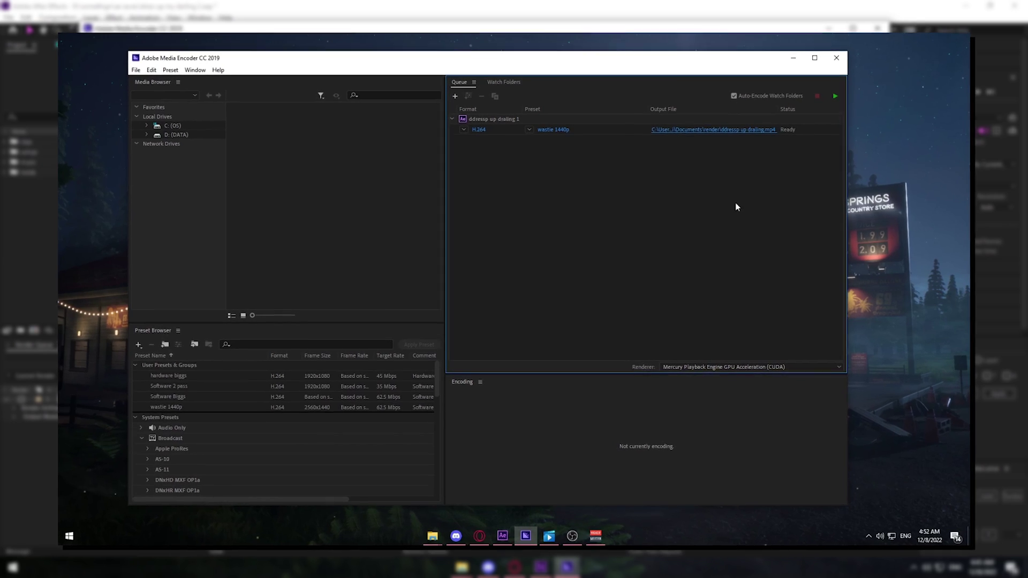
- Open the Save As dialog for the 'ddressp up draling.mp4' output file
left_click(701, 127)
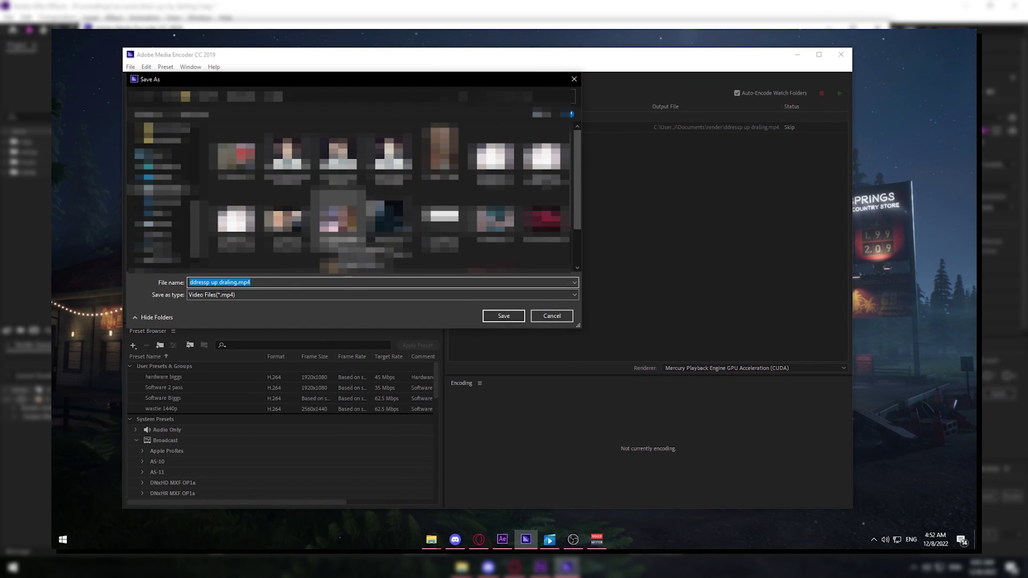
scroll(482, 225, "down", 1)
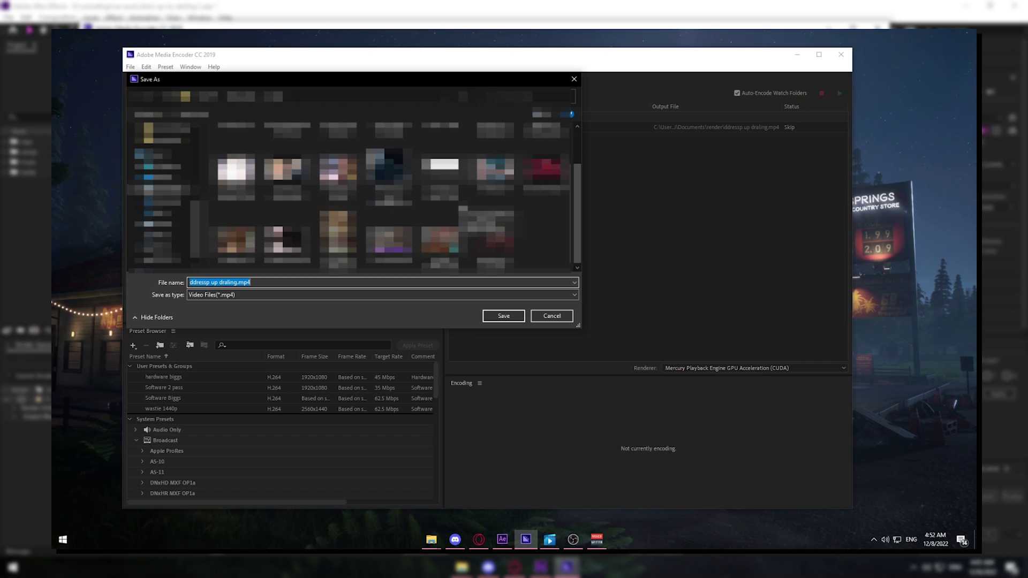
scroll(389, 235, "up", 1)
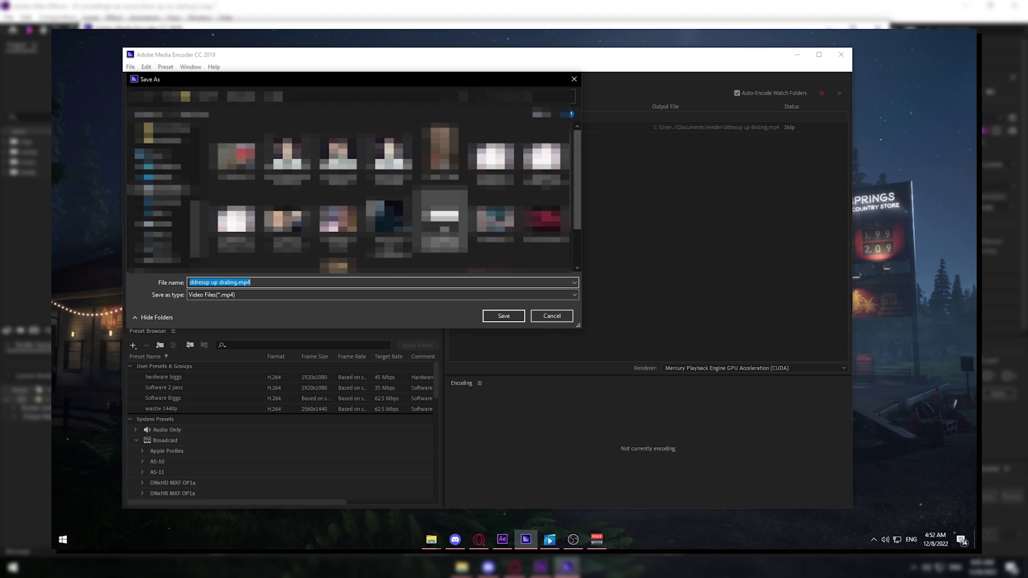
scroll(546, 219, "down", 1)
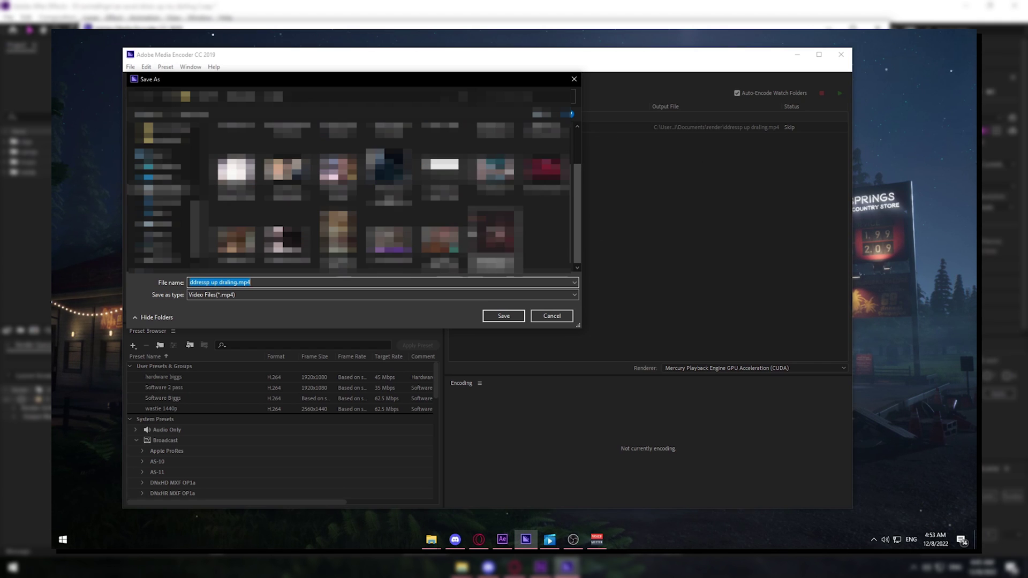